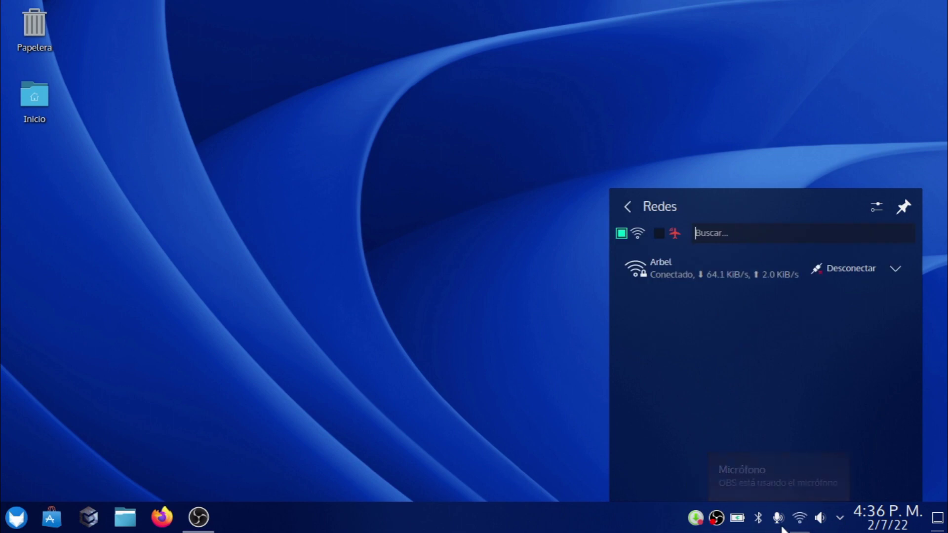
Mute the microphone, check the Bluetooth and battery status panels, and return to the desktop
middle_click(777, 527)
click(759, 524)
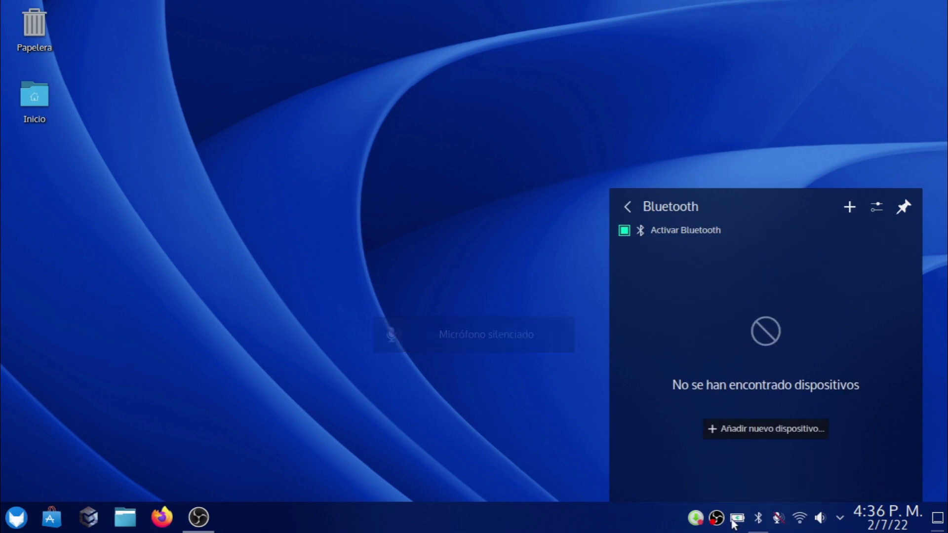
click(733, 524)
click(363, 454)
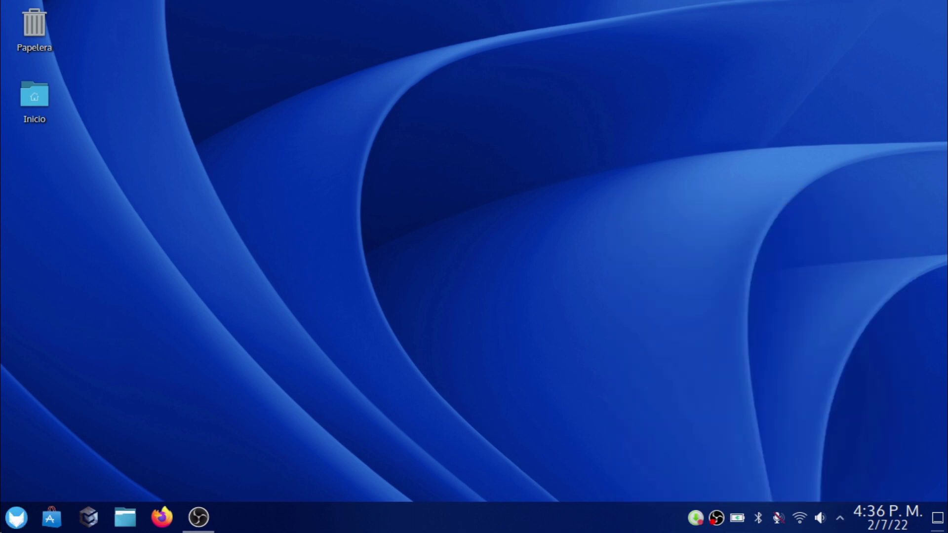
Open the application launcher and look through the full list of applications and the Gráficos category
click(16, 516)
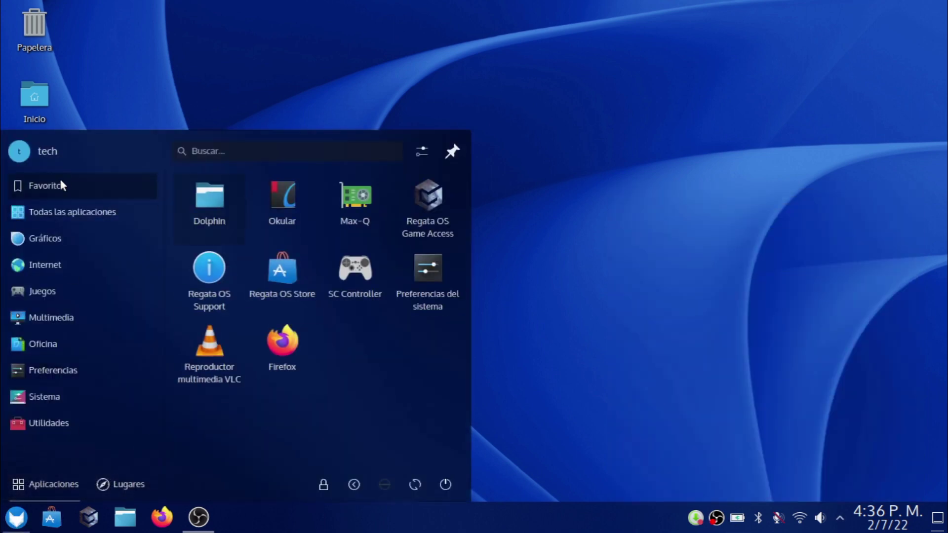
mouse_move(54, 203)
scroll(284, 331, down, 5)
scroll(279, 334, down, 10)
scroll(276, 330, down, 3)
mouse_move(63, 240)
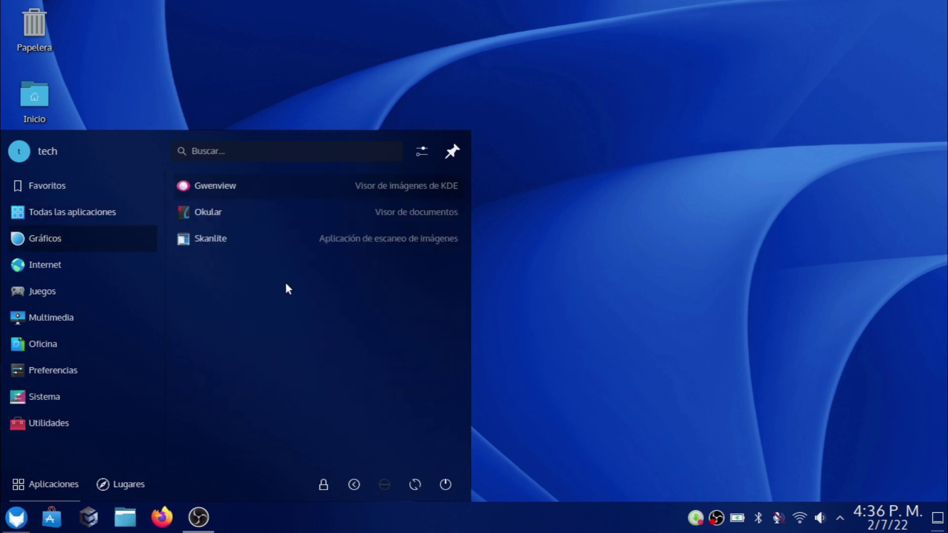
Examine the programs in the launcher's Juegos, Oficina, Utilidades and Preferencias categories
mouse_move(57, 290)
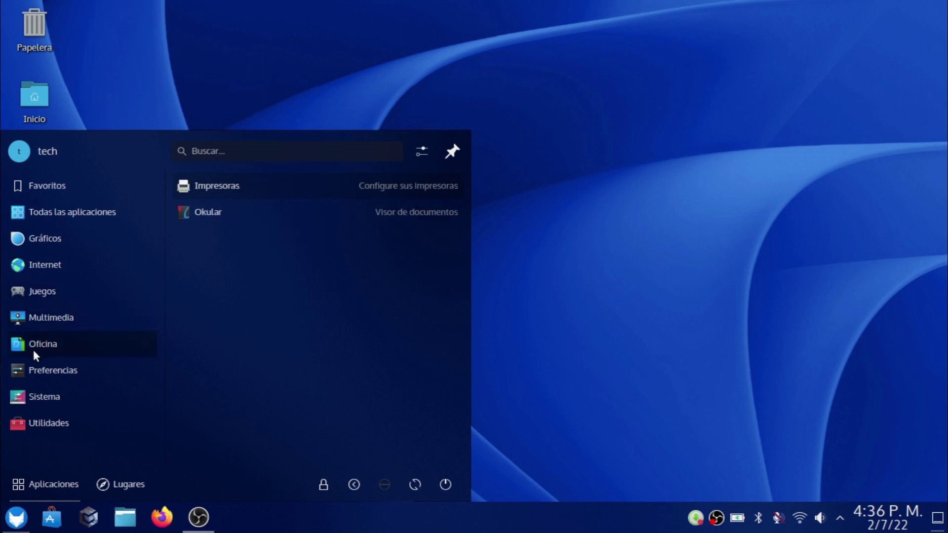
mouse_move(32, 361)
mouse_move(20, 409)
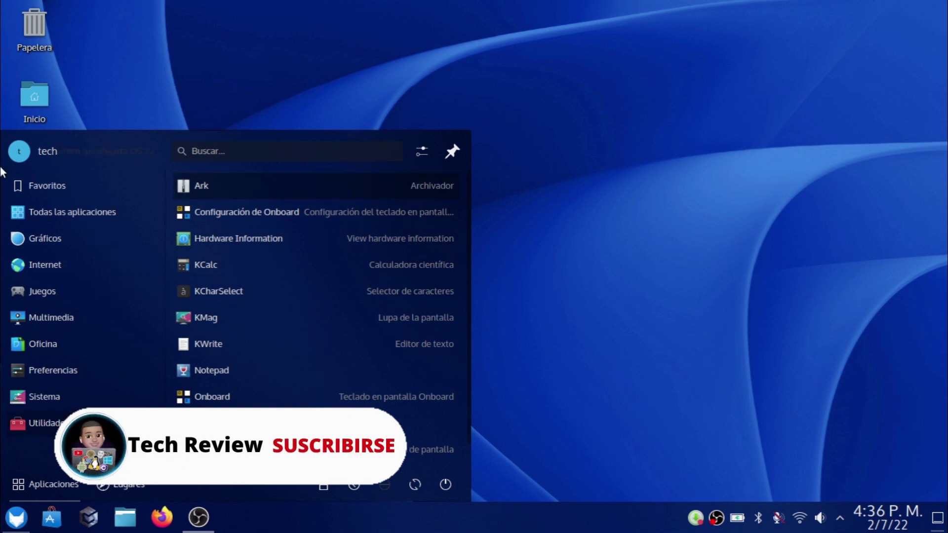
mouse_move(39, 196)
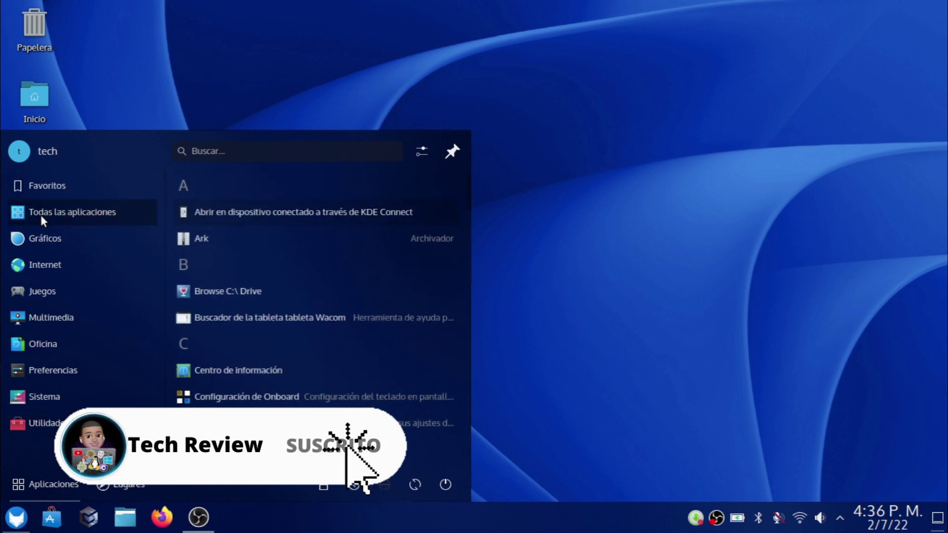
mouse_move(36, 328)
mouse_move(70, 236)
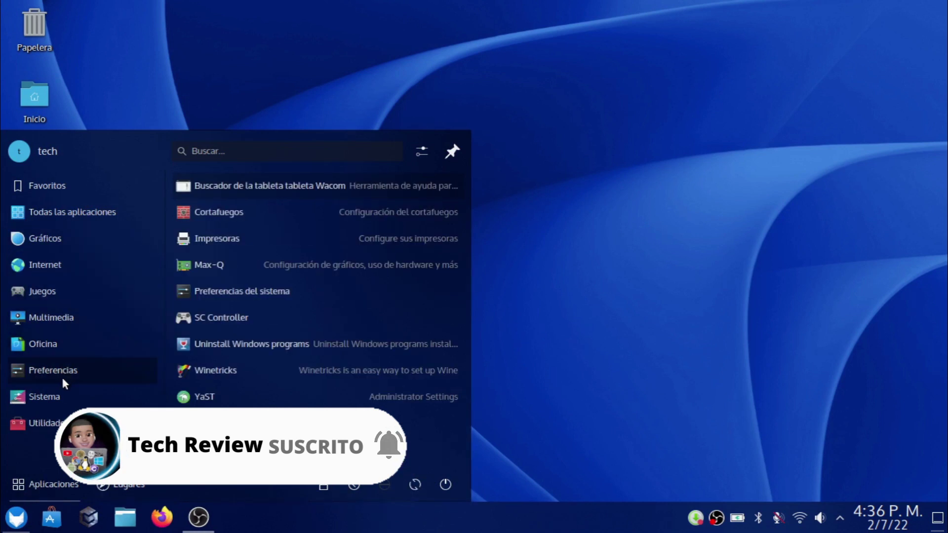
mouse_move(55, 393)
mouse_move(54, 375)
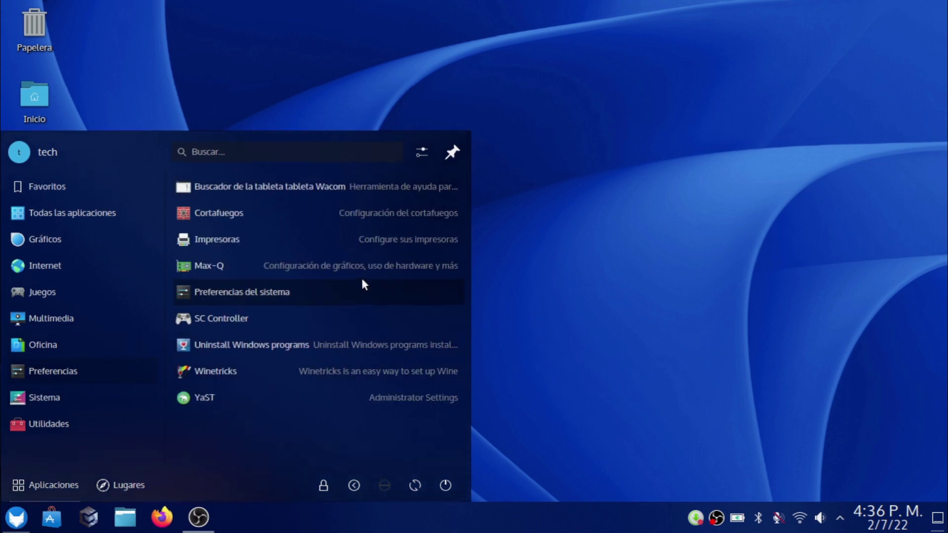
Open Preferencias del sistema and review the Aspecto pages for global theme, application style and Plasma style
click(365, 289)
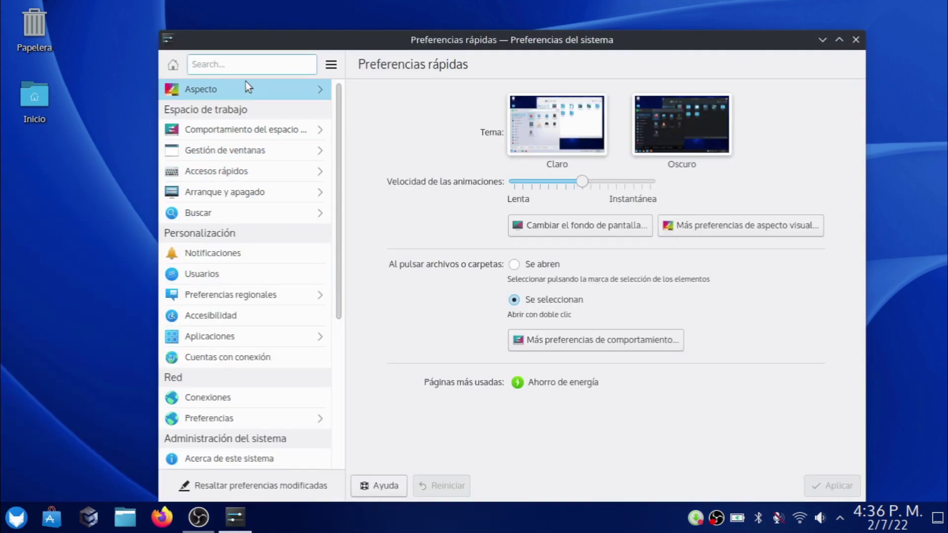
click(253, 96)
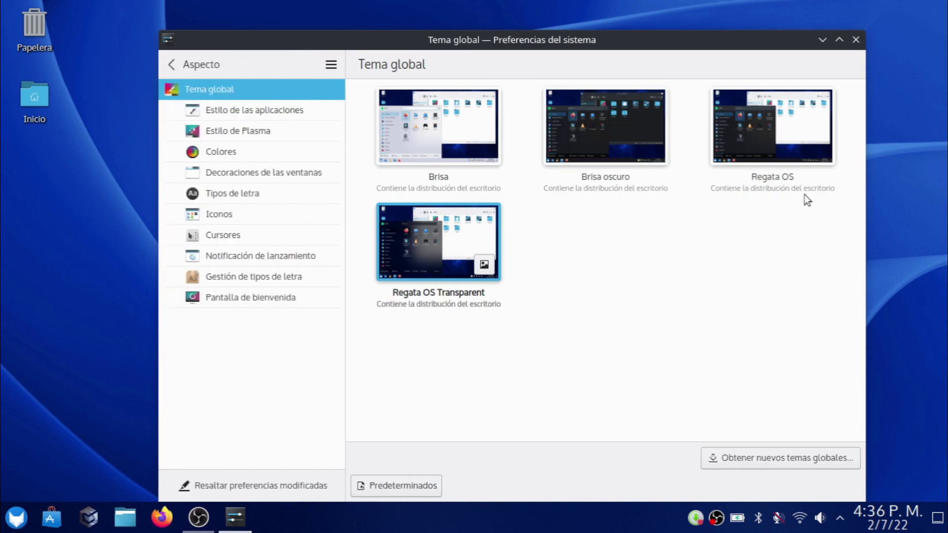
click(254, 110)
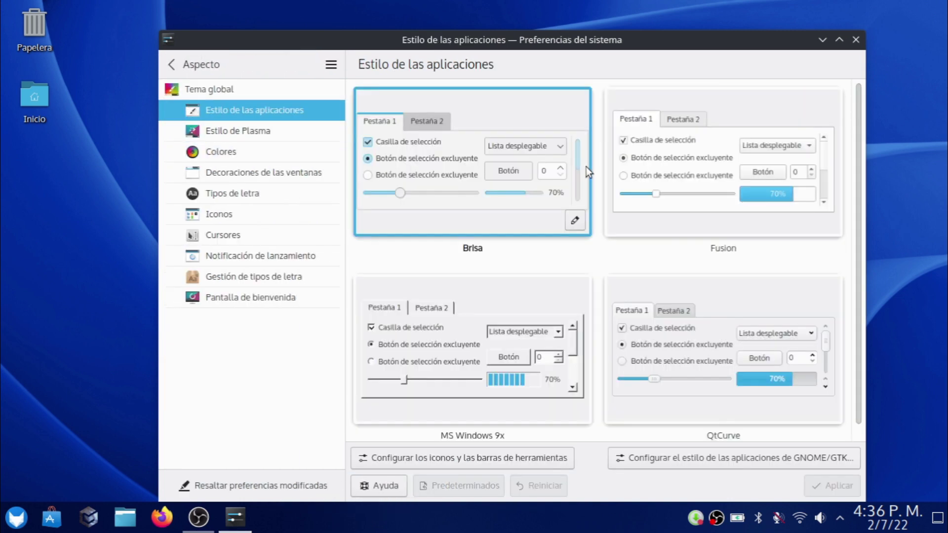
click(236, 130)
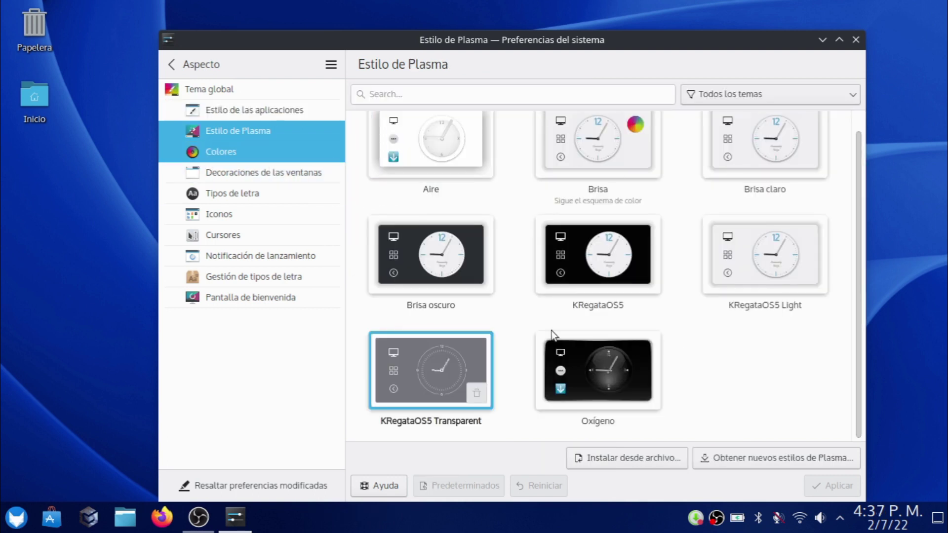
Review the window decoration, font, icon and cursor pages in the Aspecto settings
click(257, 173)
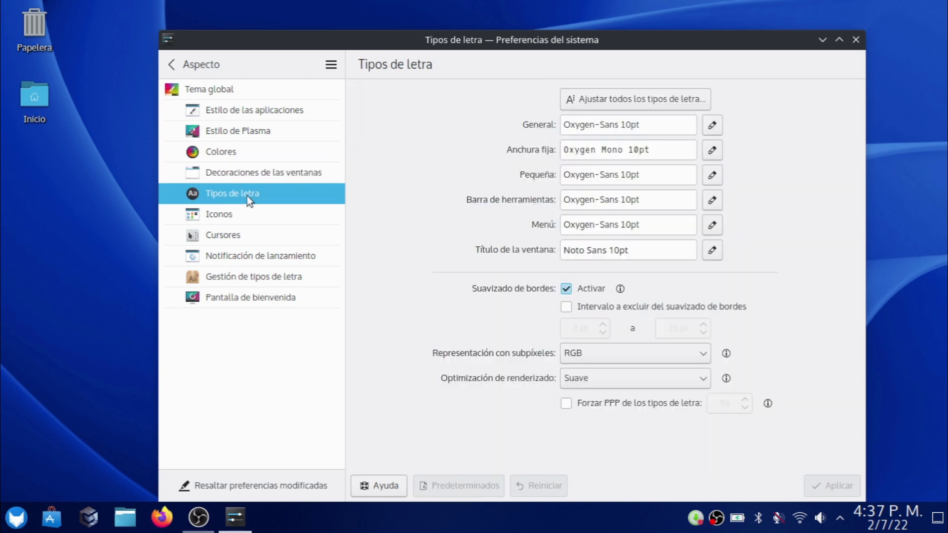
click(232, 215)
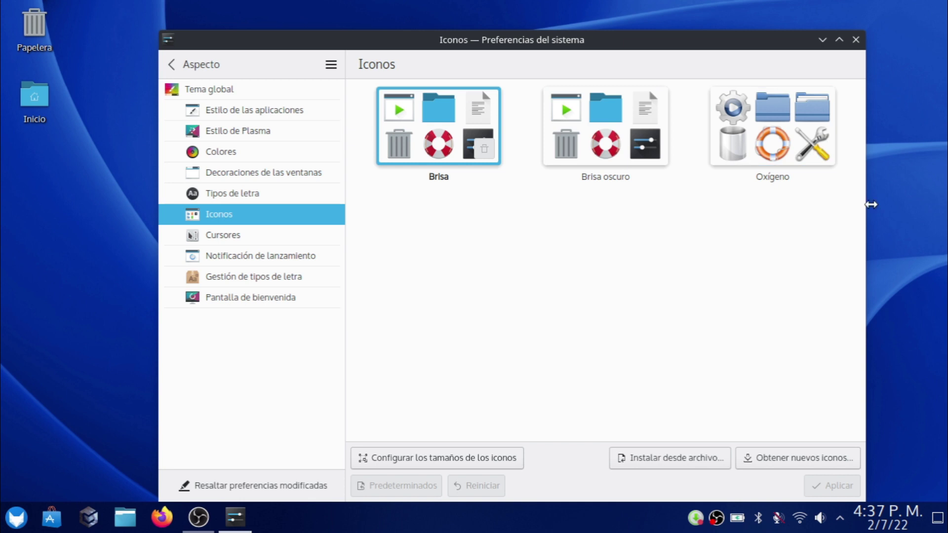
click(208, 232)
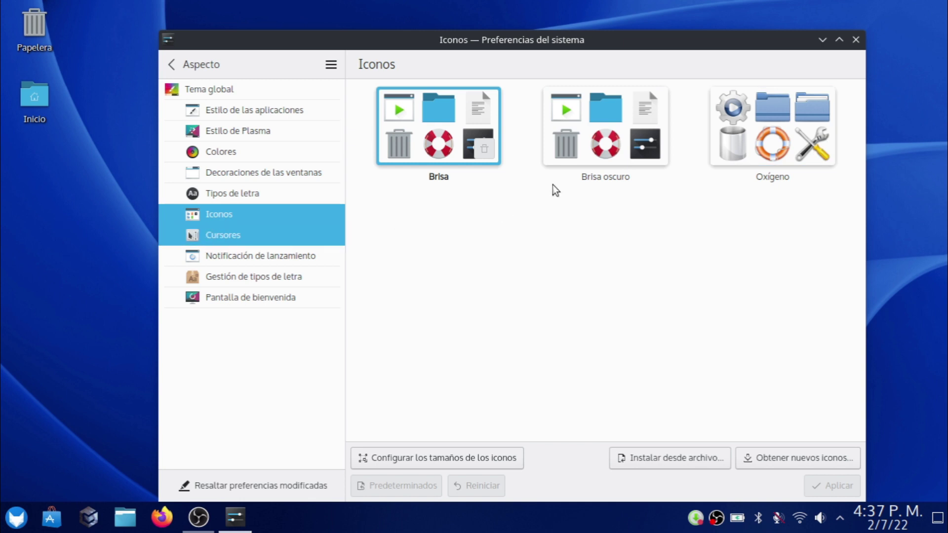
Try to view Notificación de lanzamiento, Gestión de tipos de letra and Pantalla de bienvenida, cancelling each unsaved-changes prompt
click(227, 255)
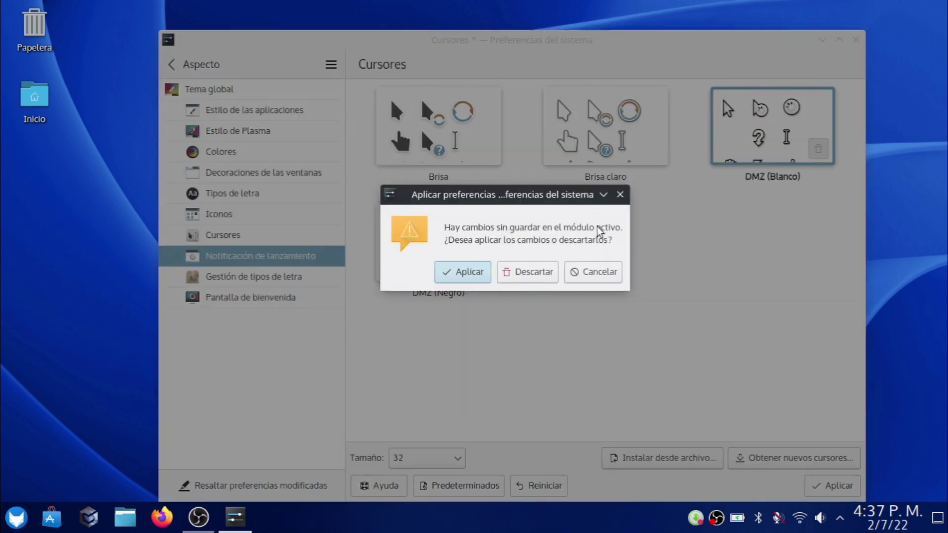
click(610, 277)
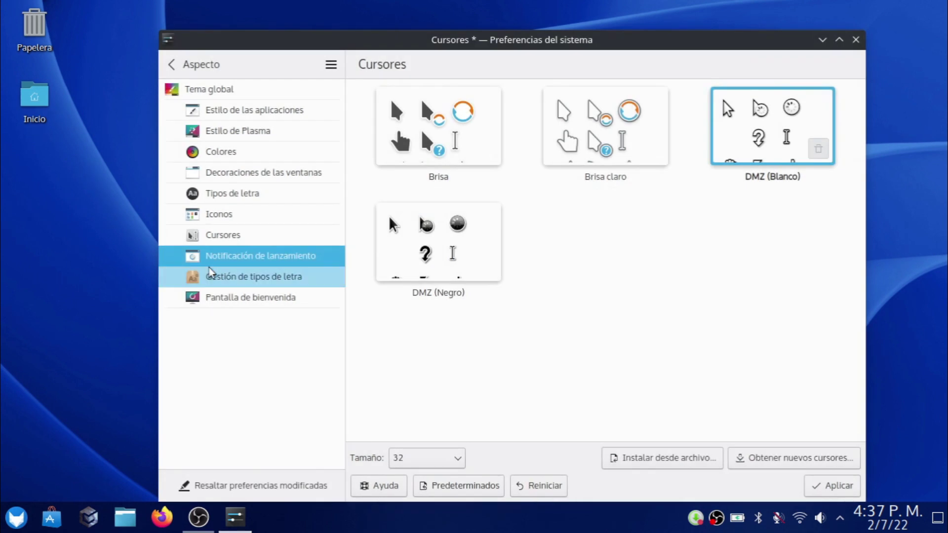
click(212, 277)
click(617, 275)
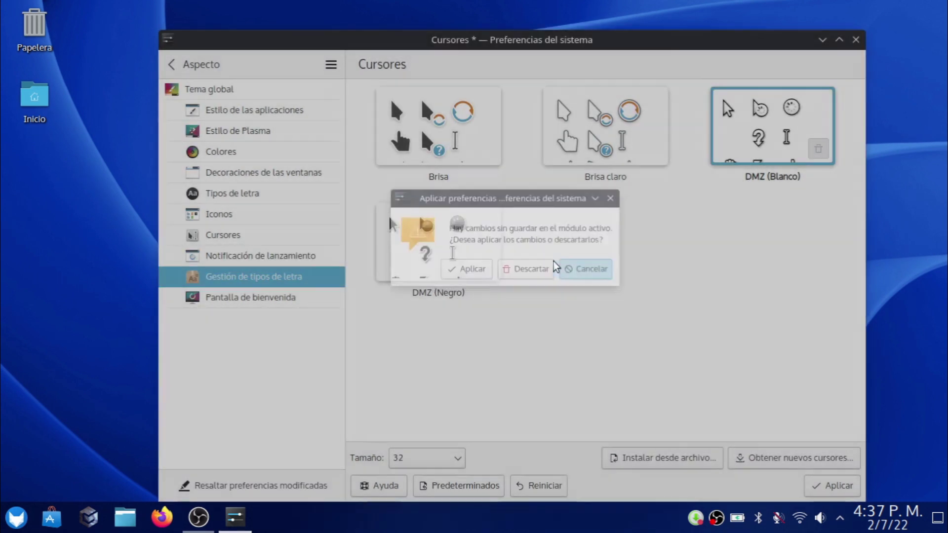
click(247, 298)
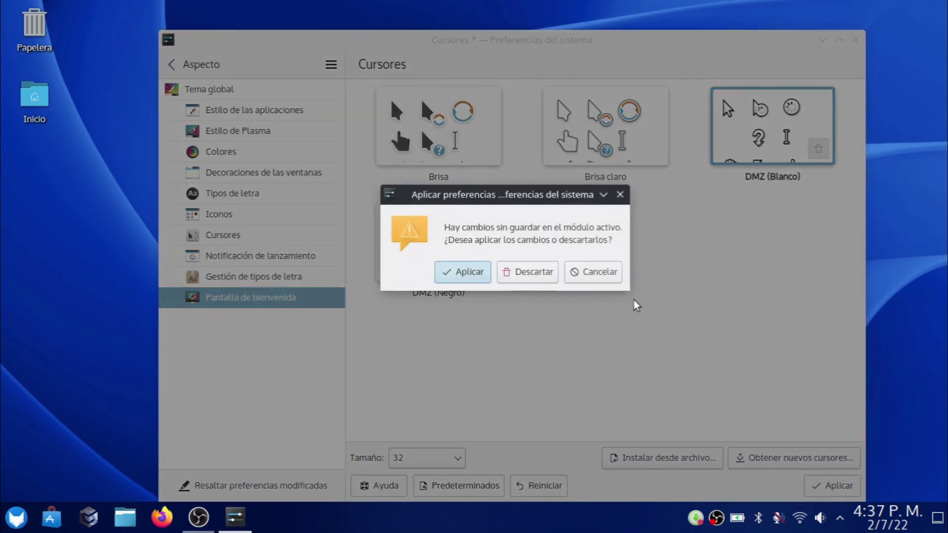
click(590, 277)
Return to the main settings categories, review the Ahorro de energía options under Gestión de energía, and close the settings
click(193, 75)
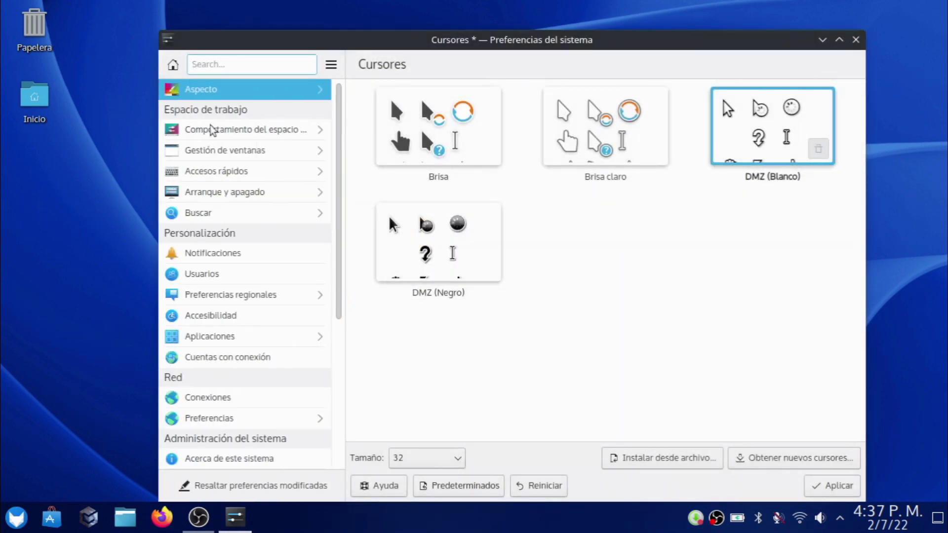
mouse_move(237, 130)
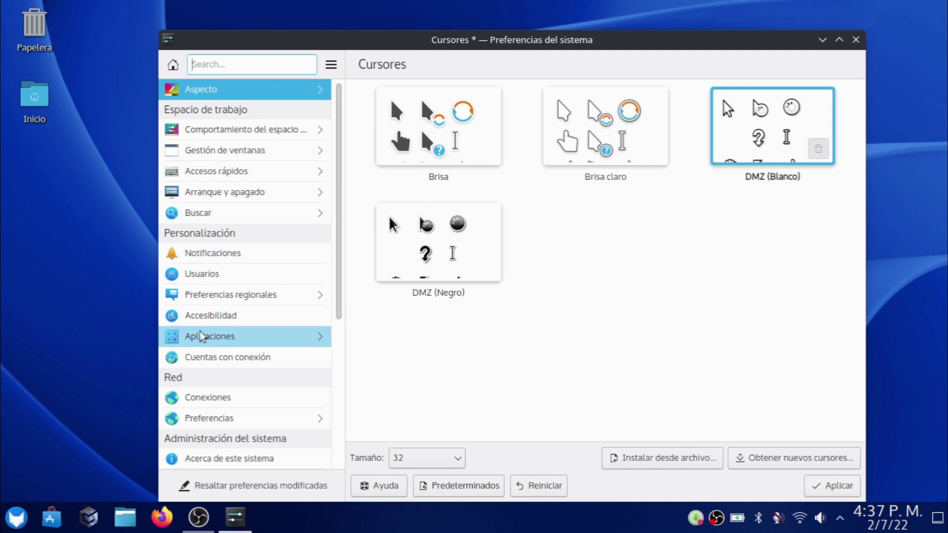
scroll(202, 311, down, 5)
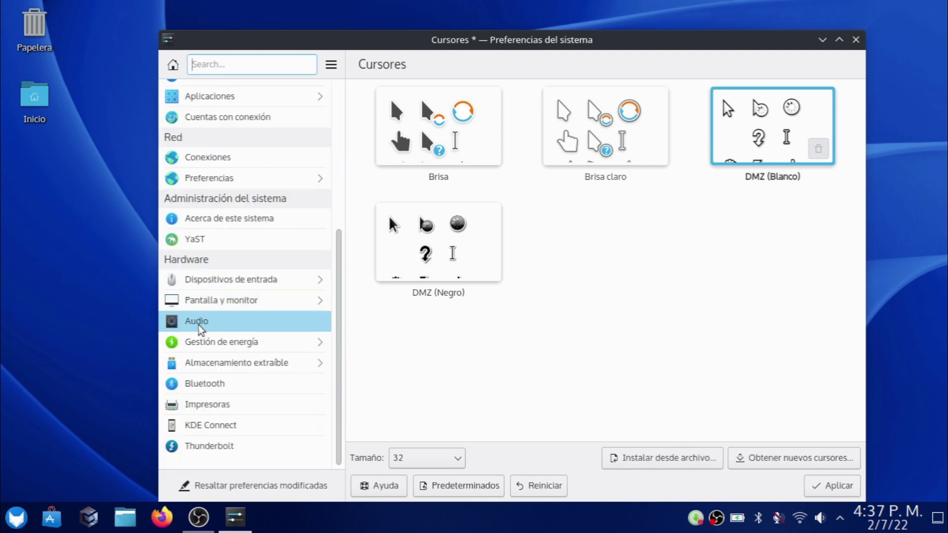
click(250, 340)
click(520, 281)
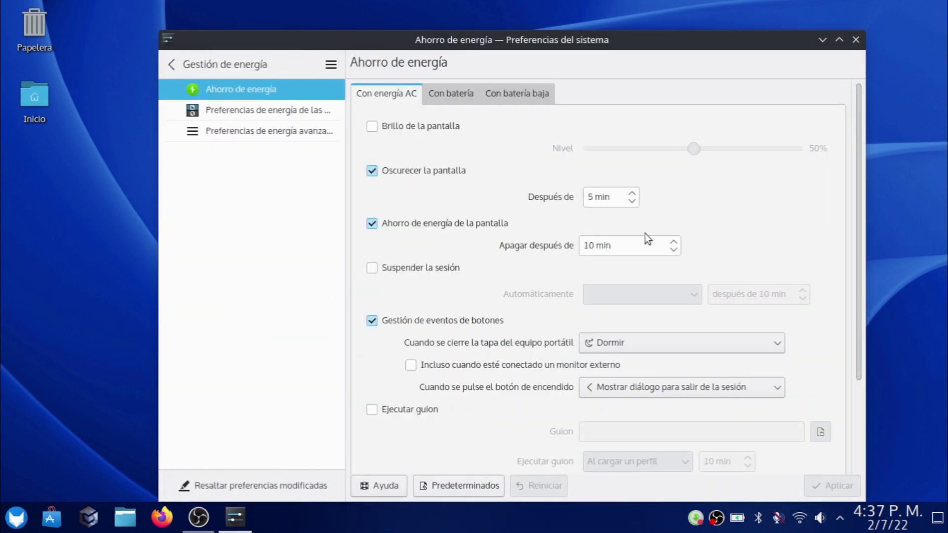
click(212, 67)
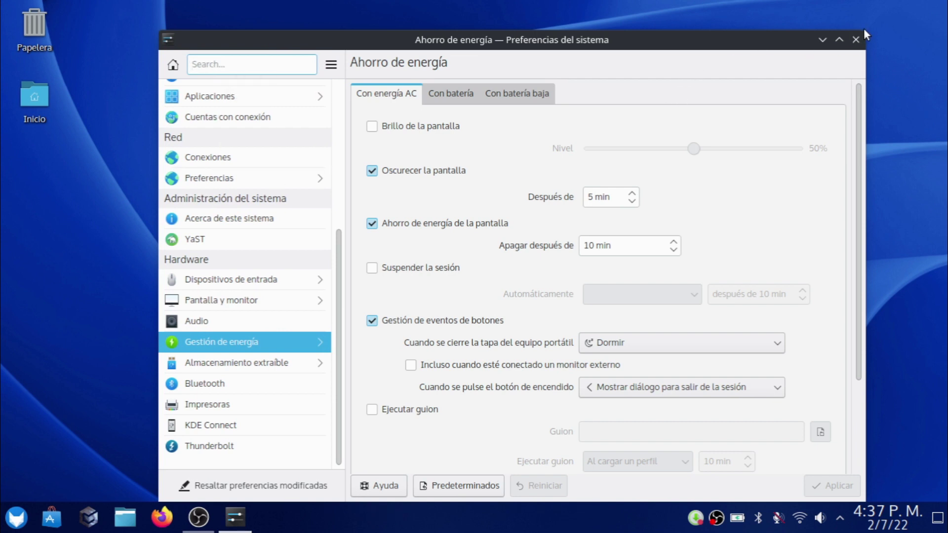
click(856, 39)
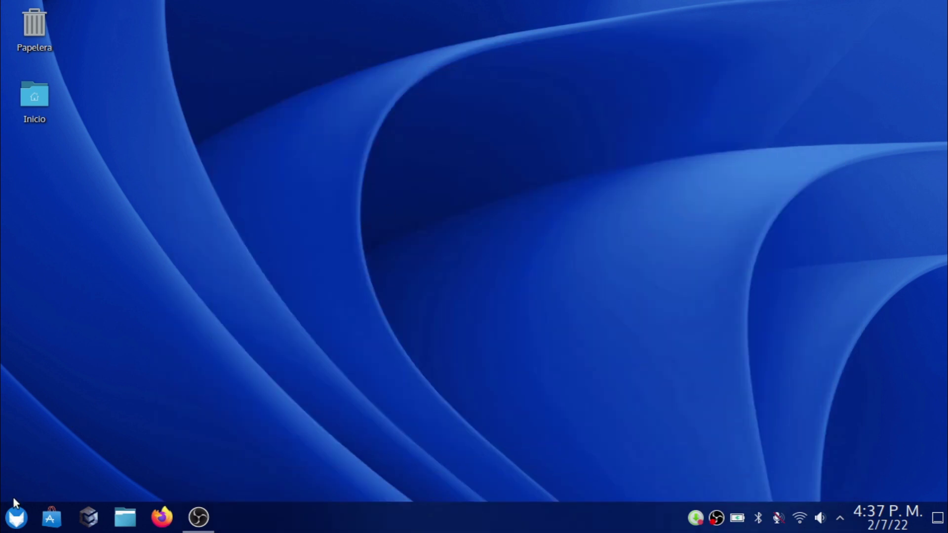
click(14, 517)
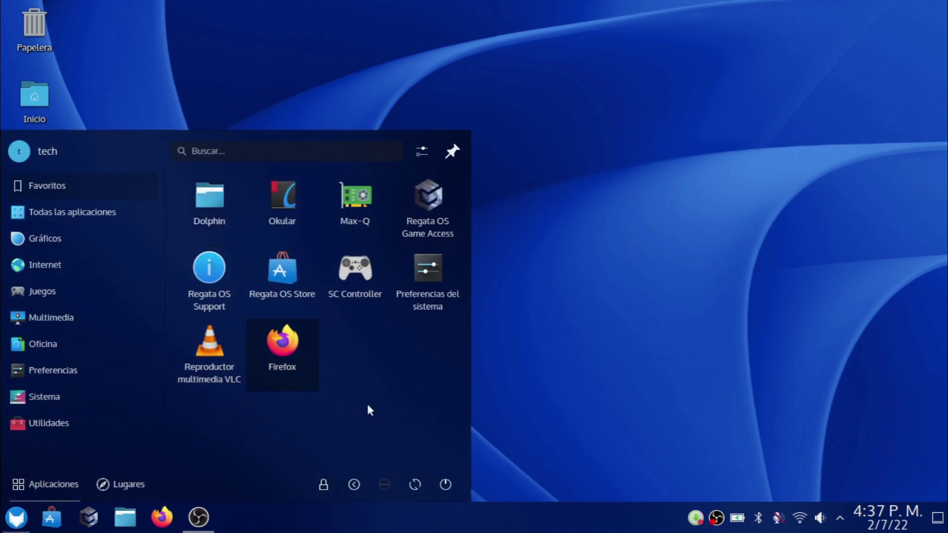
click(722, 344)
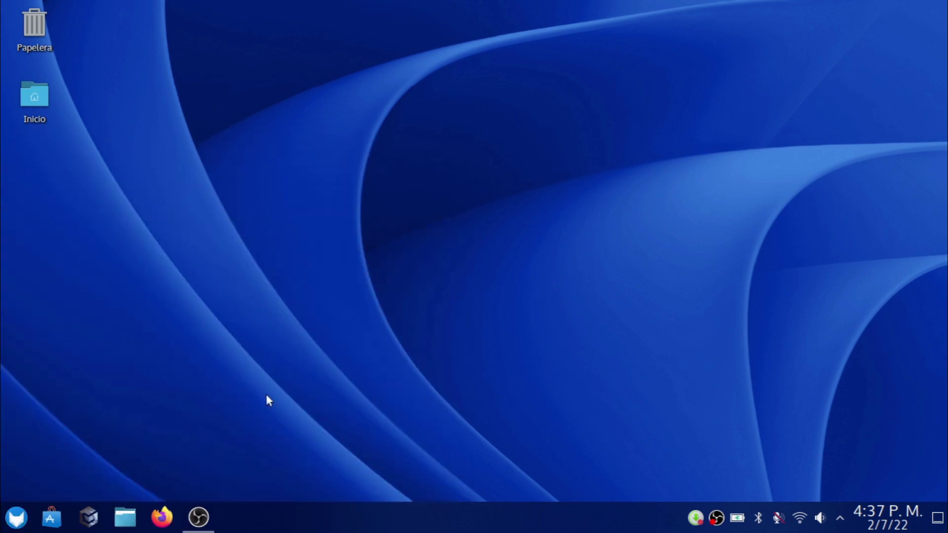
Open the Regata OS Store, save a full-screen screenshot of it, and close Spectacle
click(47, 527)
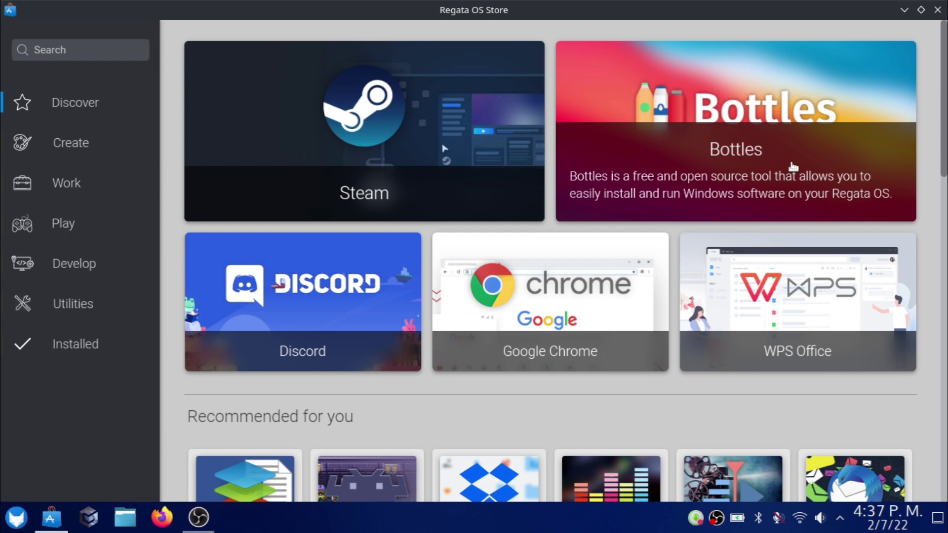
key(Print)
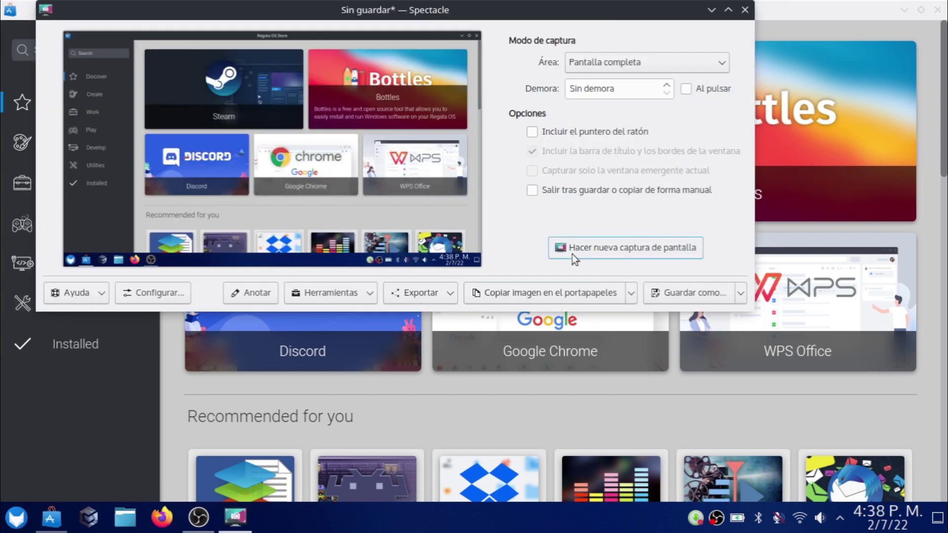
click(673, 295)
click(677, 413)
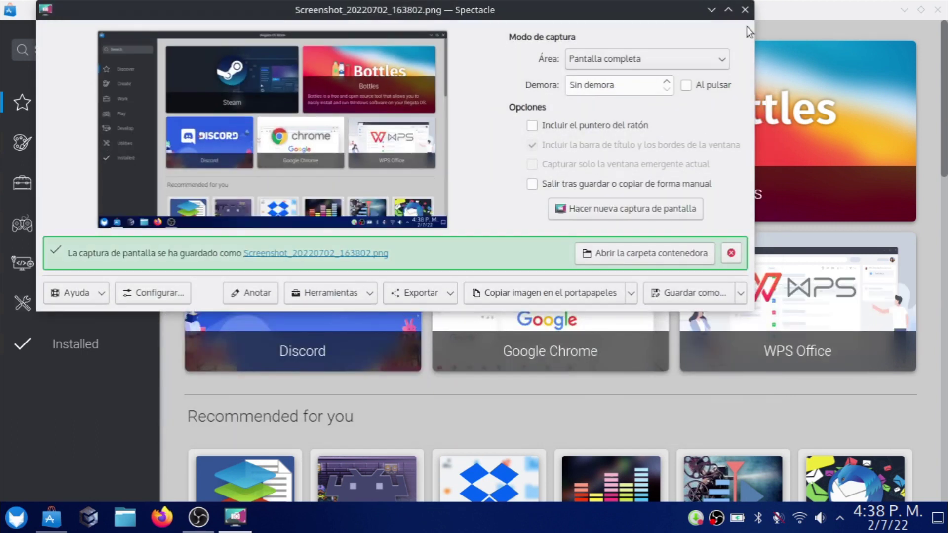
click(744, 10)
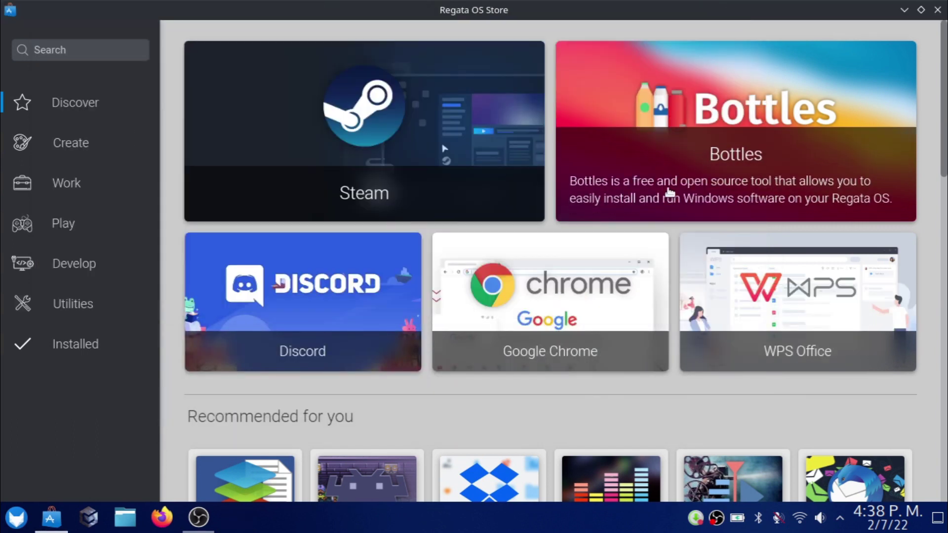
View the store's Google Chrome page, go back to the featured applications, and open the Create category
click(499, 243)
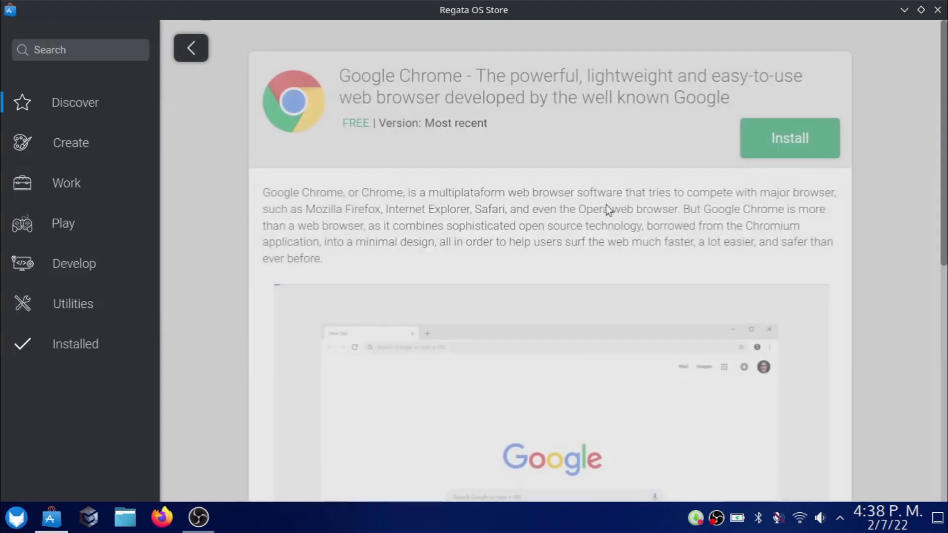
click(191, 48)
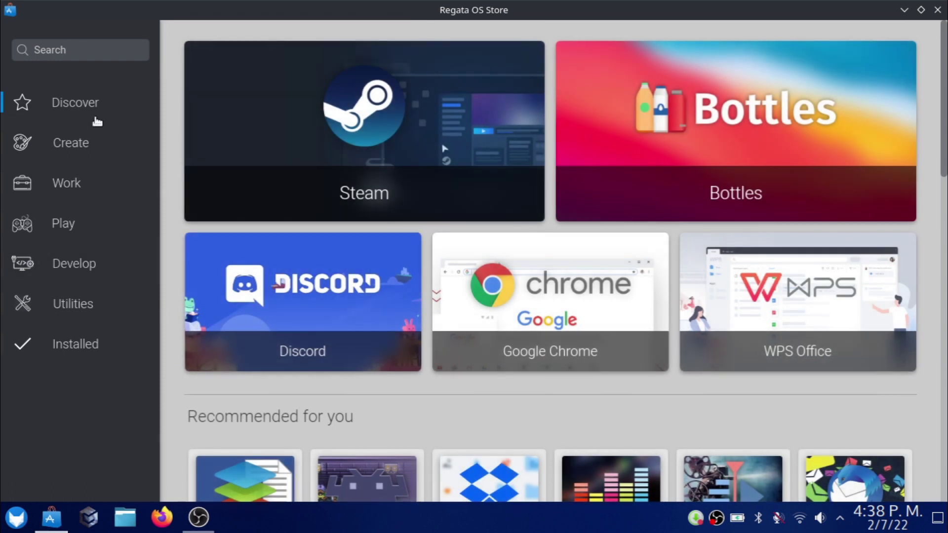
click(83, 138)
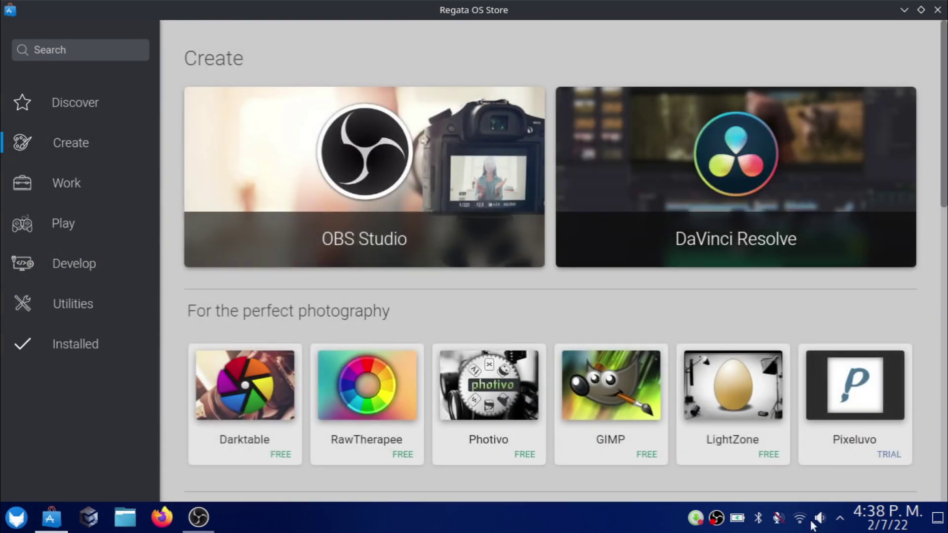
Browse the remaining applications in the Create category, then look through the sections of the Work category
scroll(215, 220, down, 2)
scroll(216, 220, down, 3)
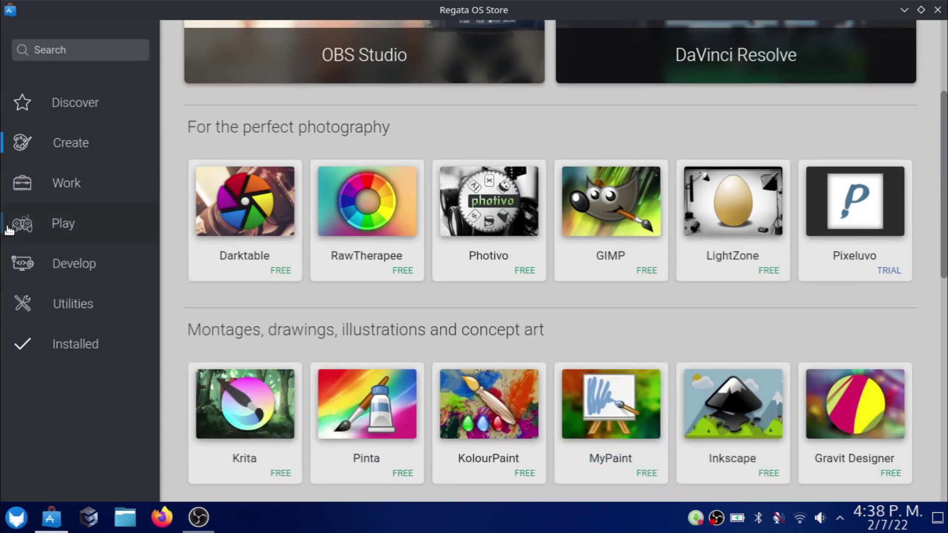
click(90, 185)
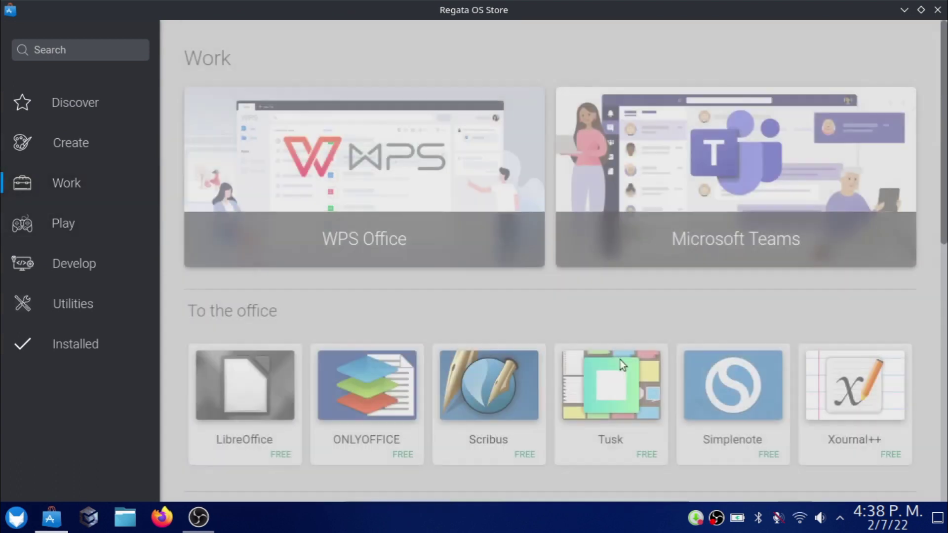
scroll(728, 333, down, 8)
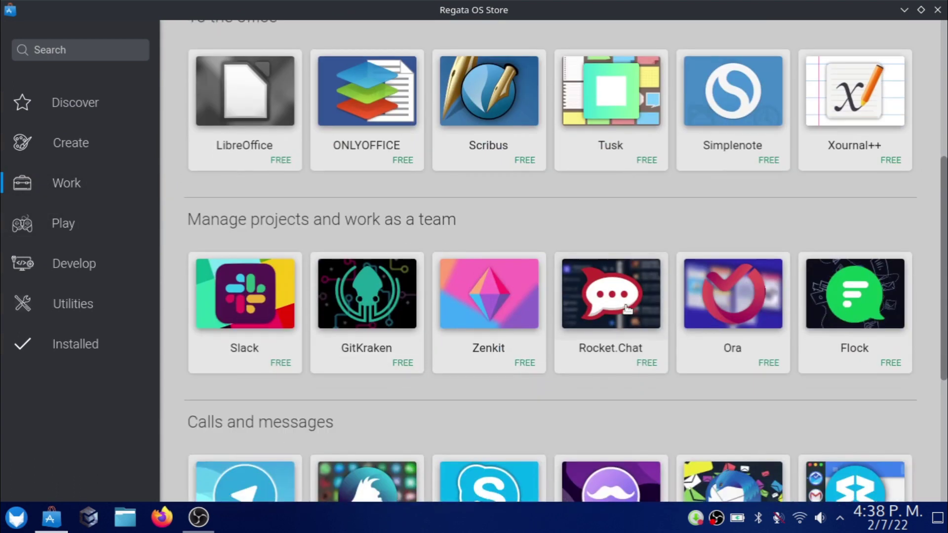
scroll(601, 280, down, 2)
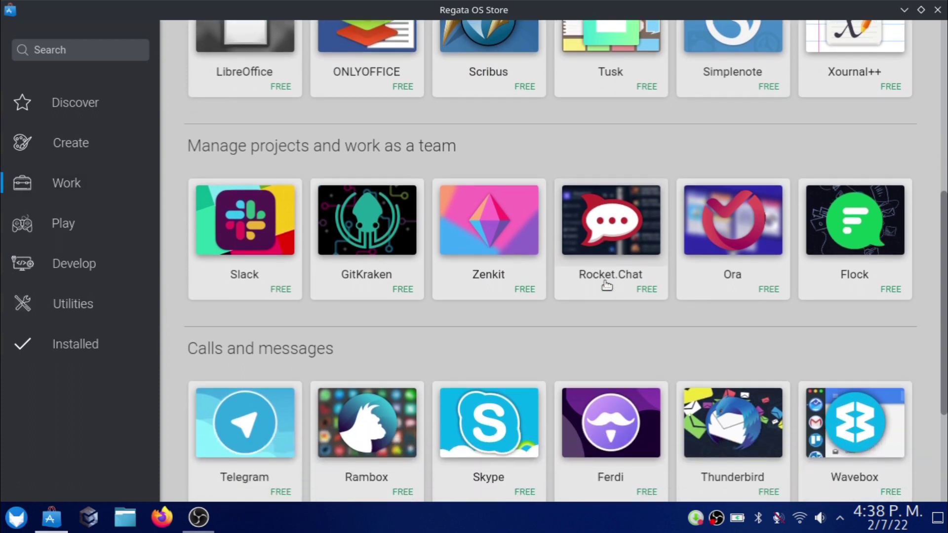
scroll(606, 273, up, 10)
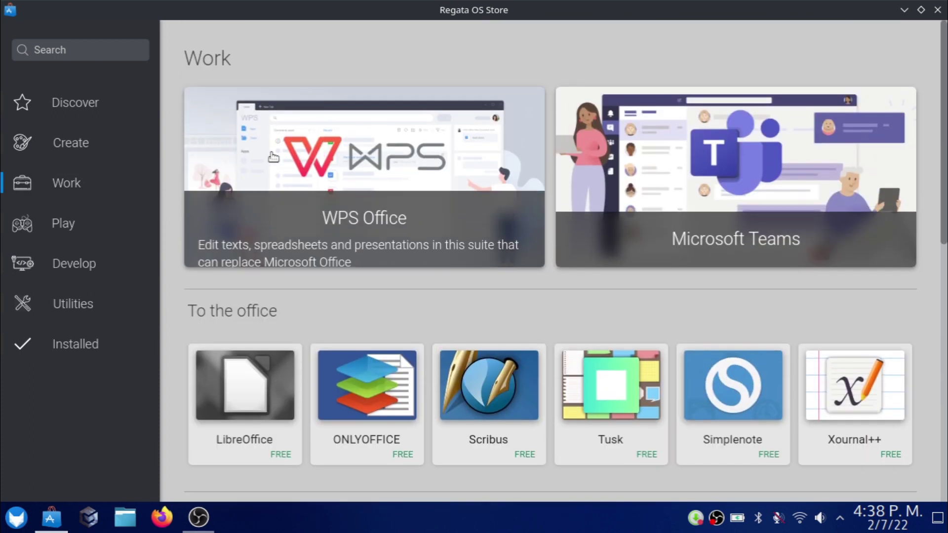
Open the WPS Office page from the Work category and look through its description down to the reviews
click(314, 128)
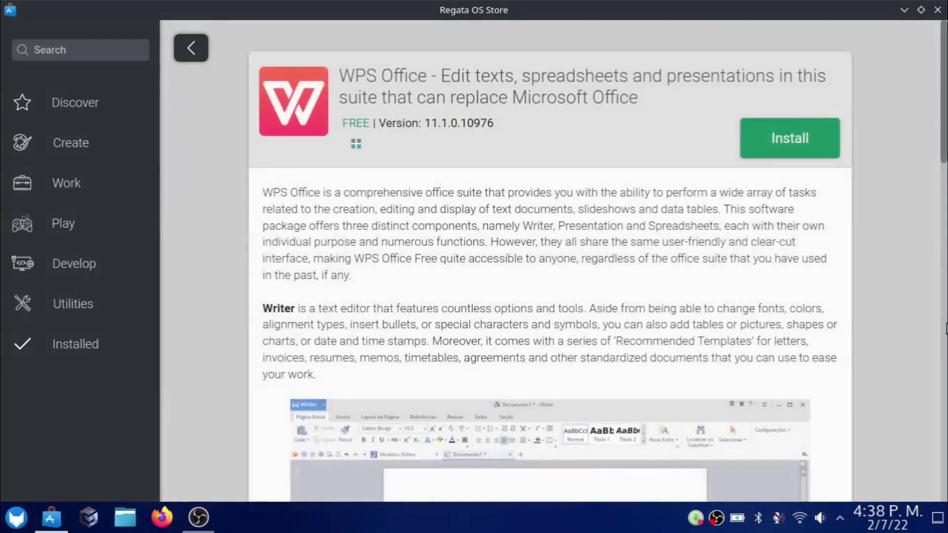
scroll(535, 400, down, 20)
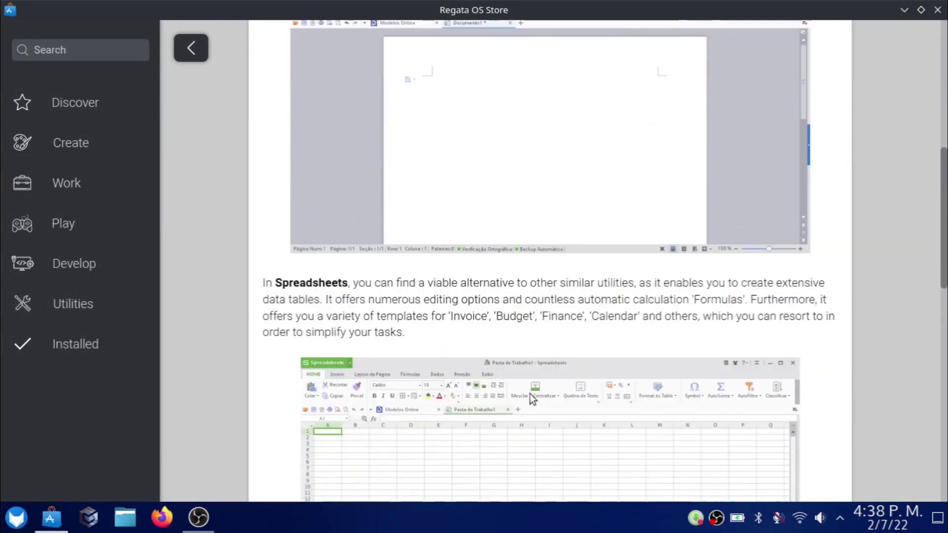
scroll(484, 371, down, 4)
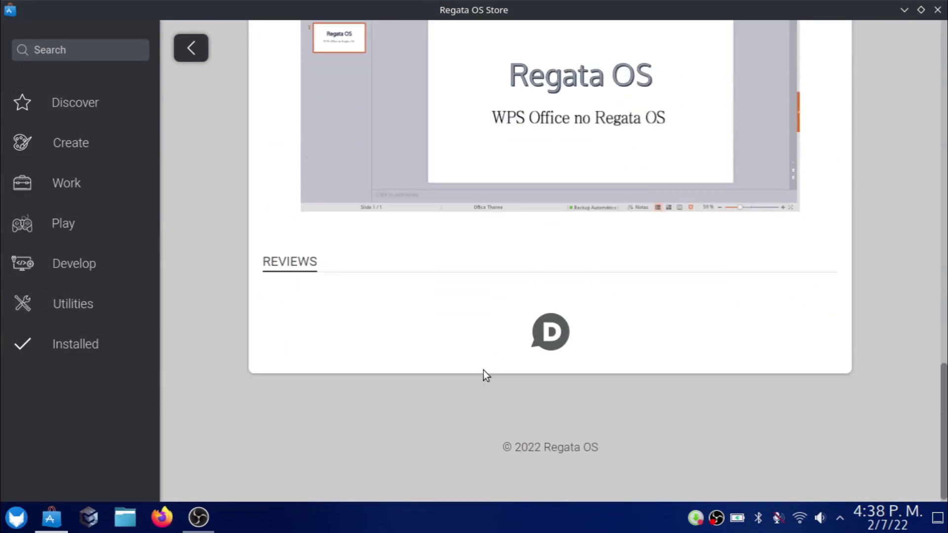
scroll(484, 370, up, 4)
scroll(494, 373, down, 5)
scroll(505, 374, up, 4)
scroll(508, 369, up, 10)
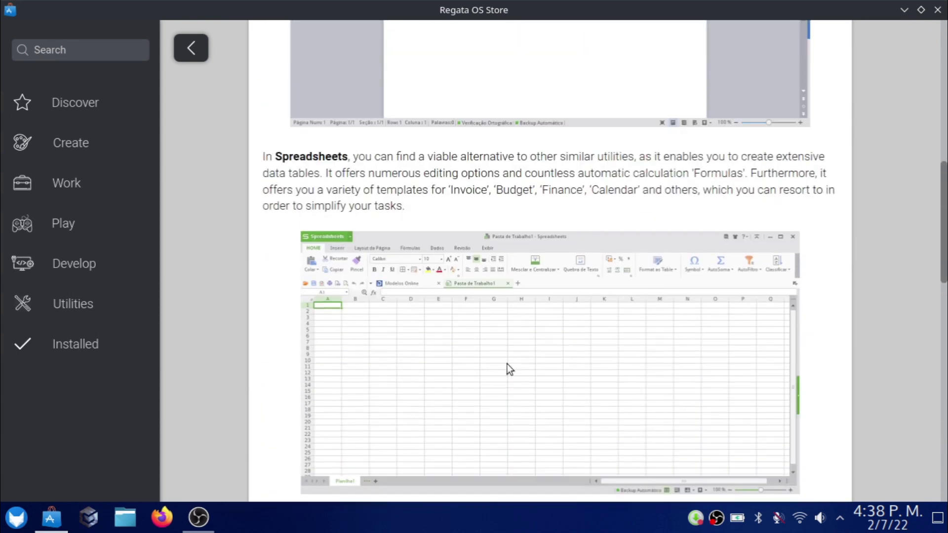
Open the Play category and browse its featured titles, free and paid Steam games, and classics
click(63, 266)
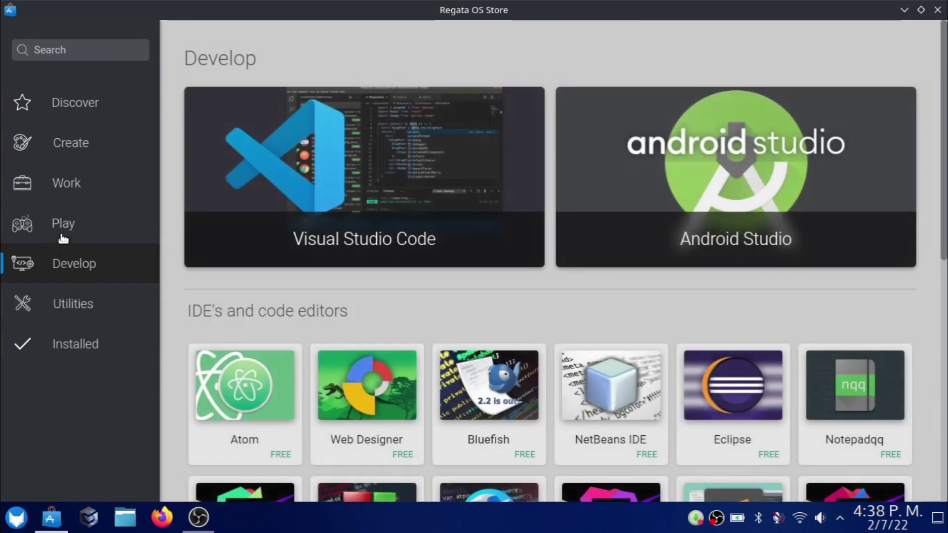
click(60, 236)
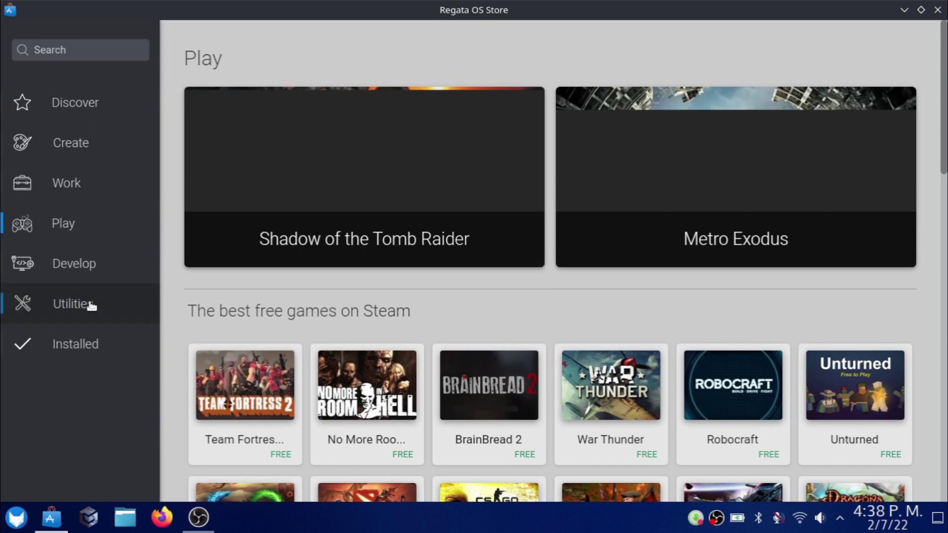
scroll(277, 285, down, 6)
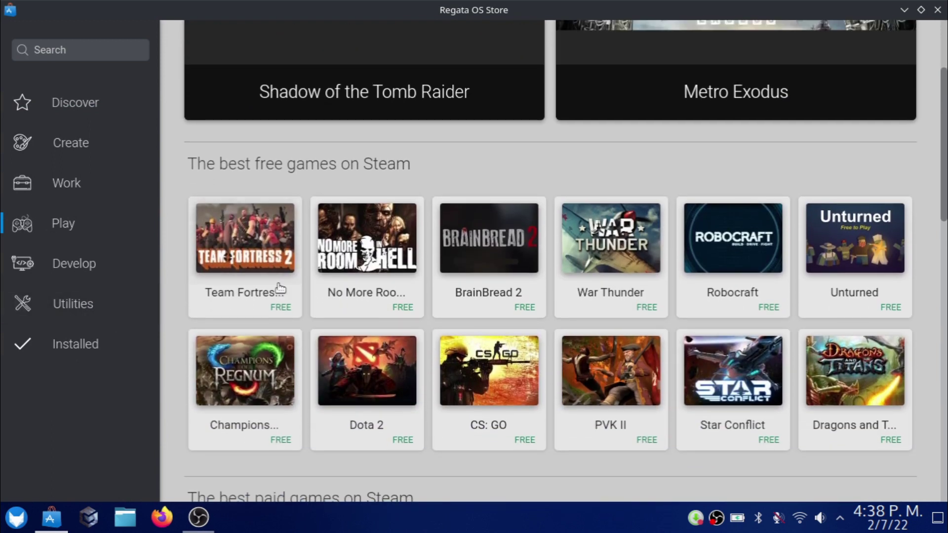
scroll(286, 285, up, 6)
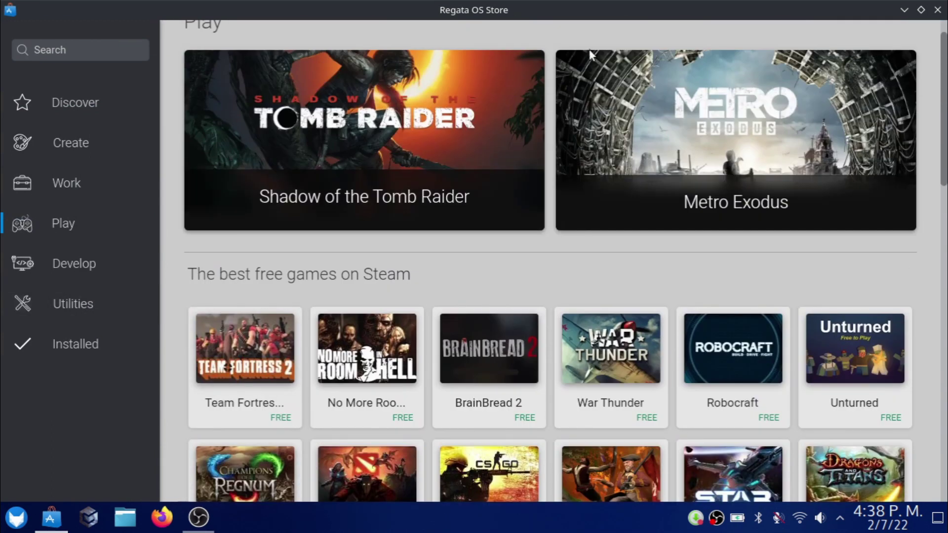
scroll(297, 285, down, 10)
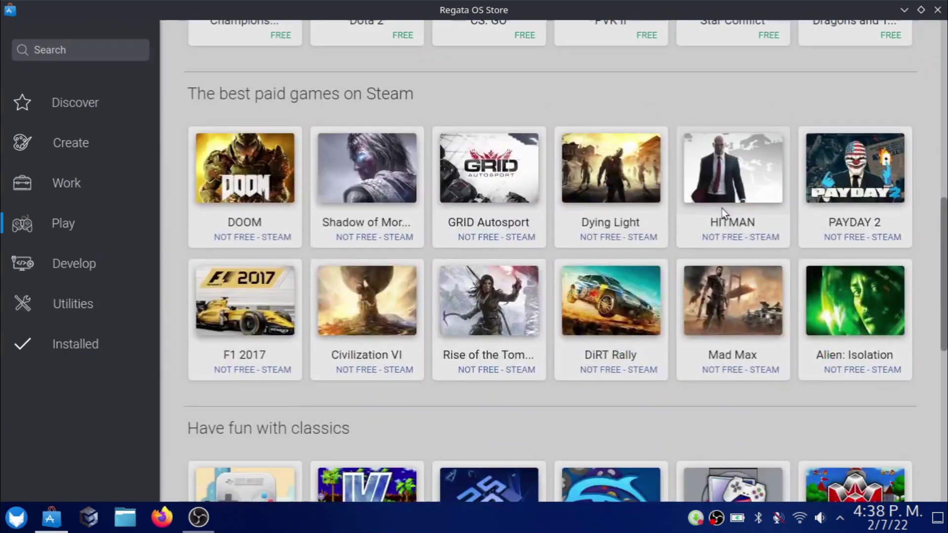
scroll(281, 254, down, 4)
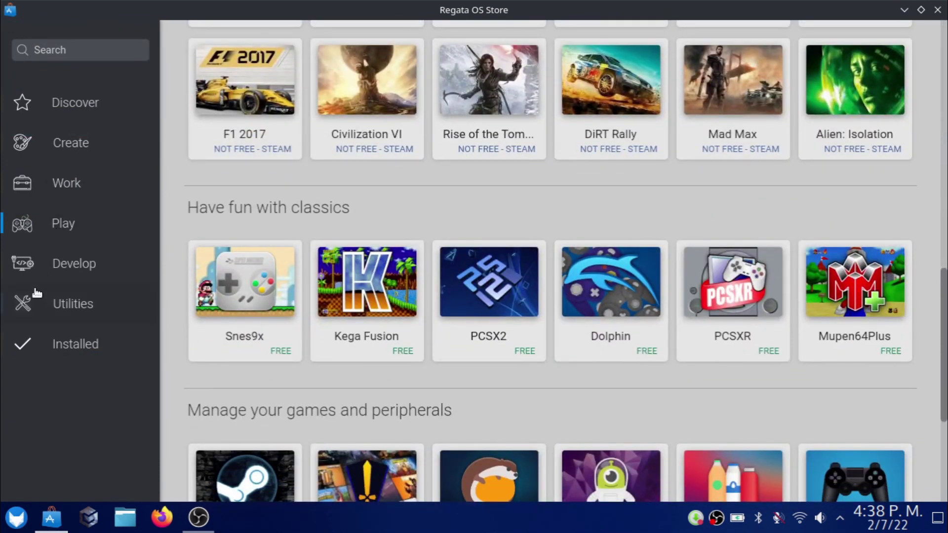
Browse the code editors and SQL database tools in the Develop category, then the Utilities category's tools
click(33, 265)
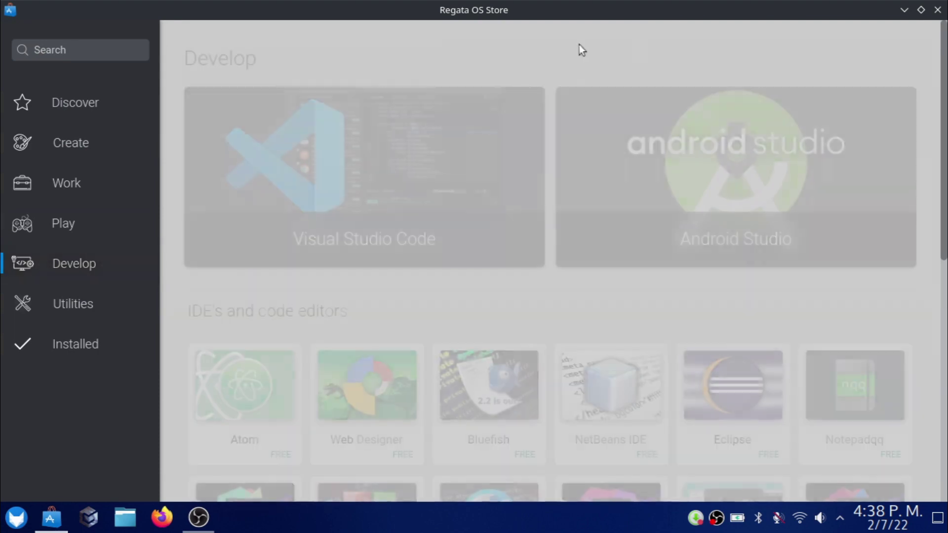
scroll(596, 254, down, 9)
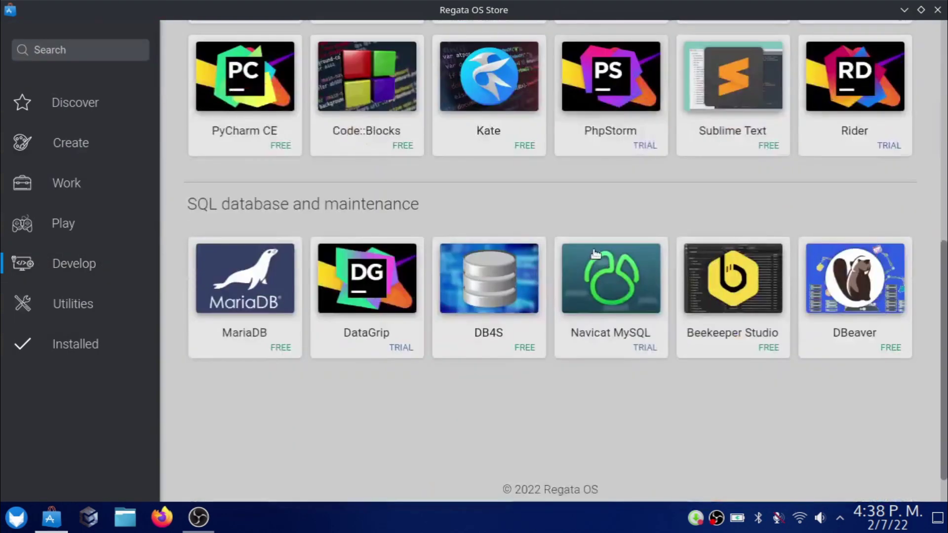
scroll(595, 253, down, 1)
click(87, 317)
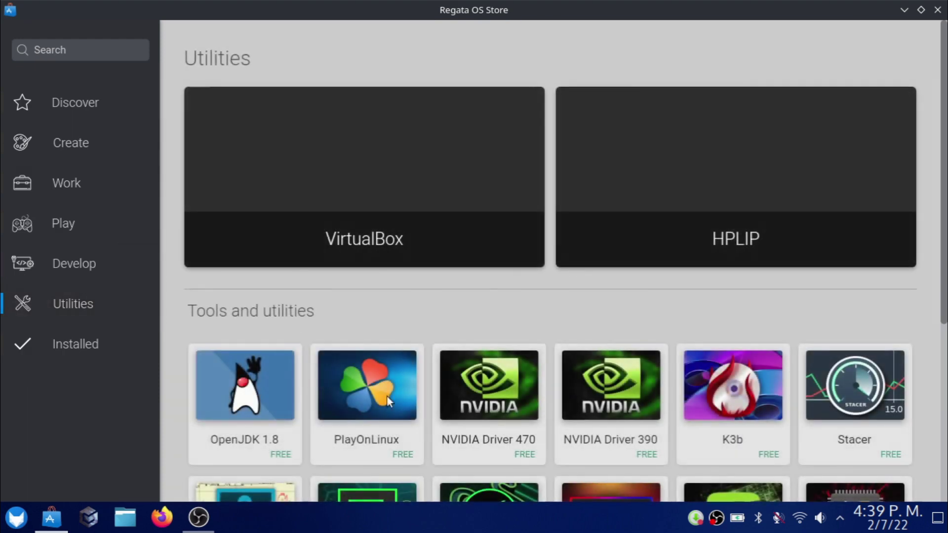
scroll(420, 346, down, 6)
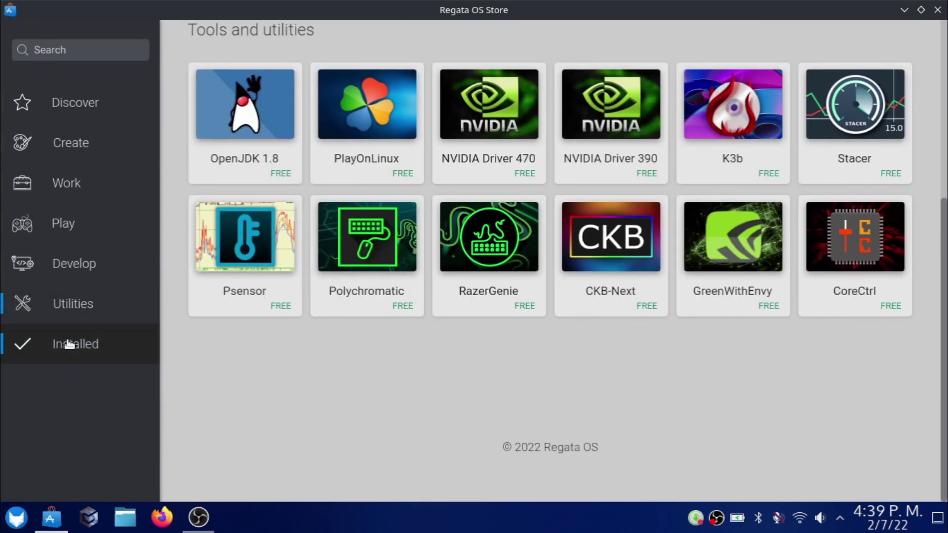
Review the list of applications installed through the store, then close the store
click(70, 344)
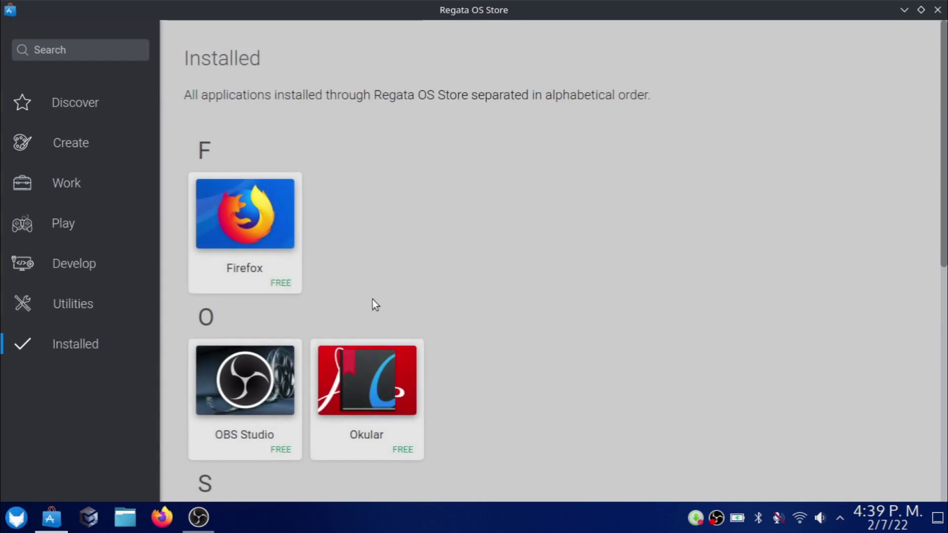
scroll(373, 300, down, 8)
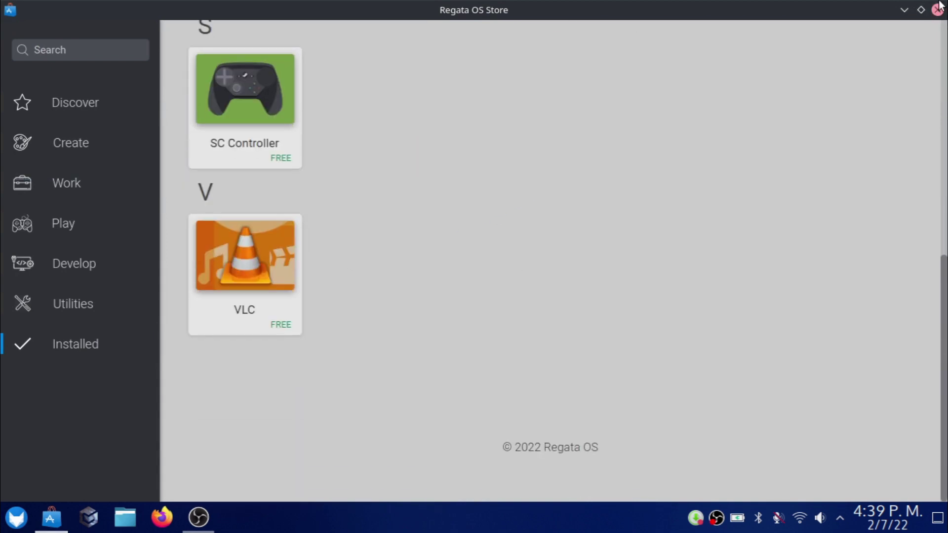
click(937, 9)
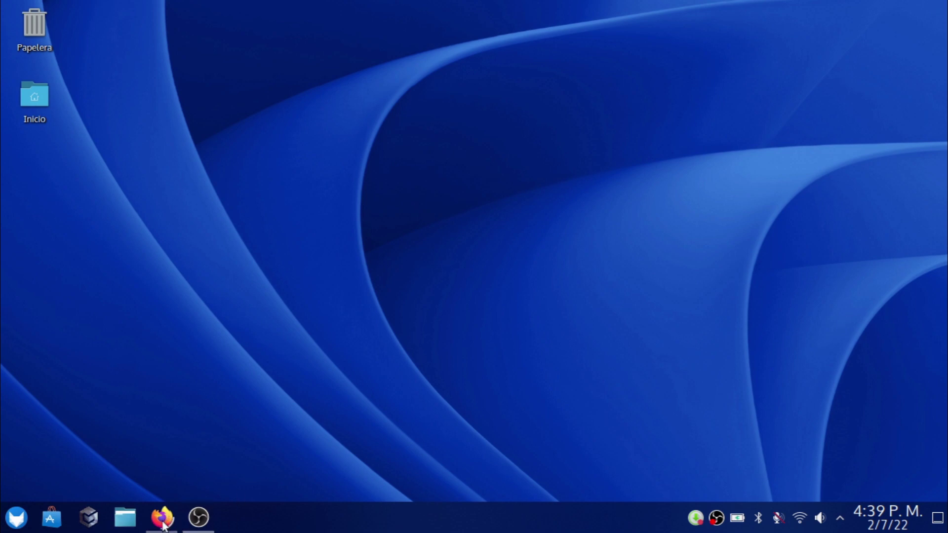
Bring up OBS and minimize it again, then search Google for "youtube" in Firefox and open the YouTube site
click(206, 518)
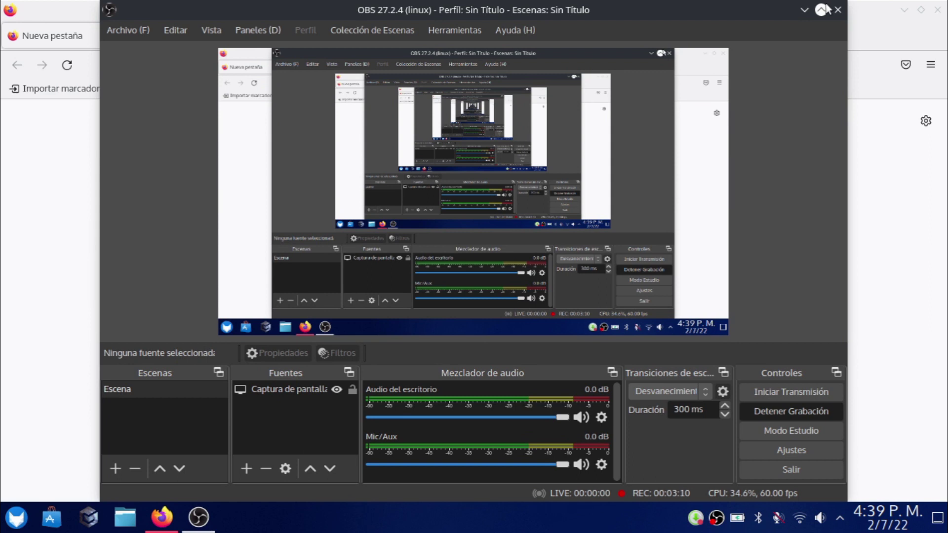
click(805, 10)
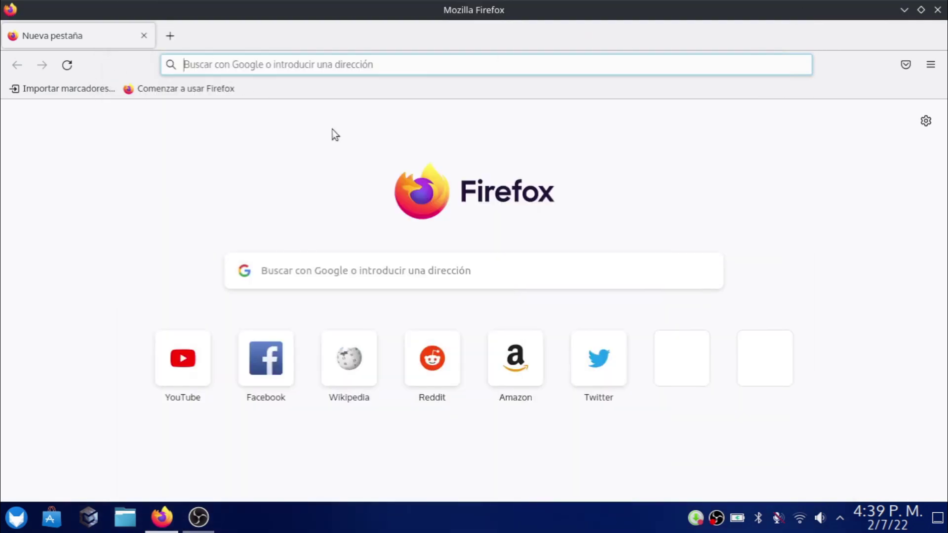
text(y)
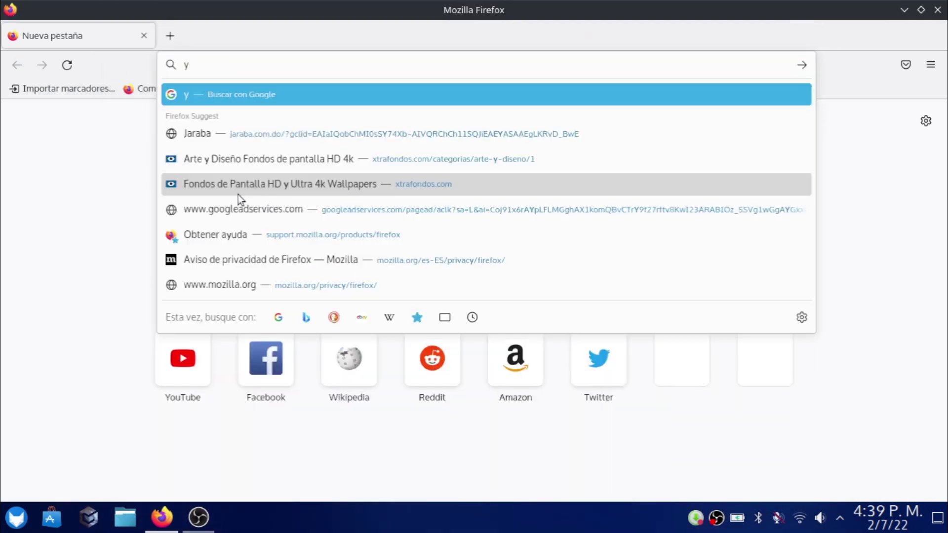
text(u)
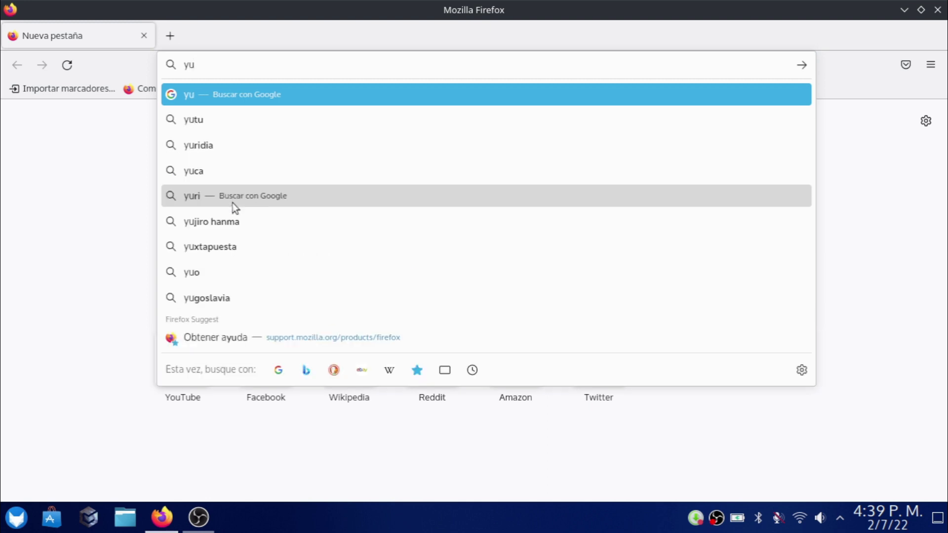
key(BackSpace)
text(ou)
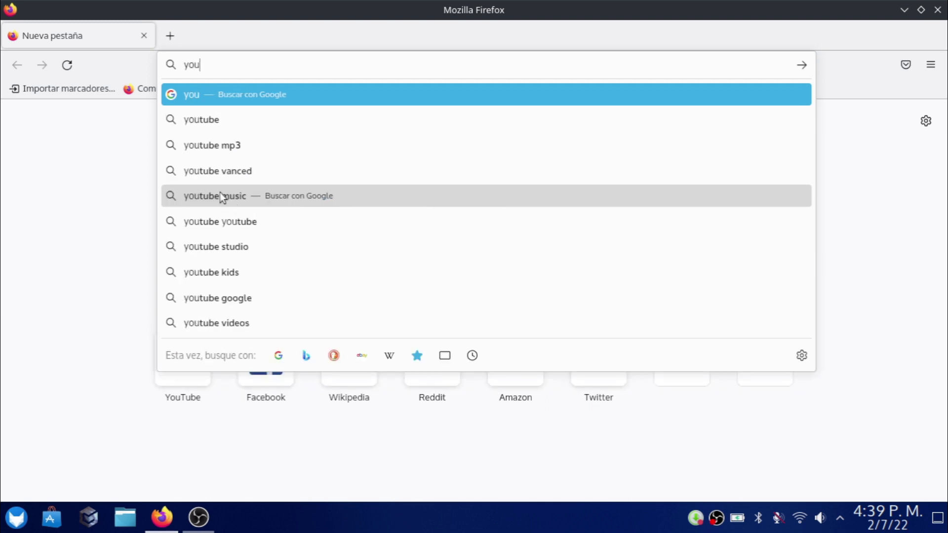
click(232, 128)
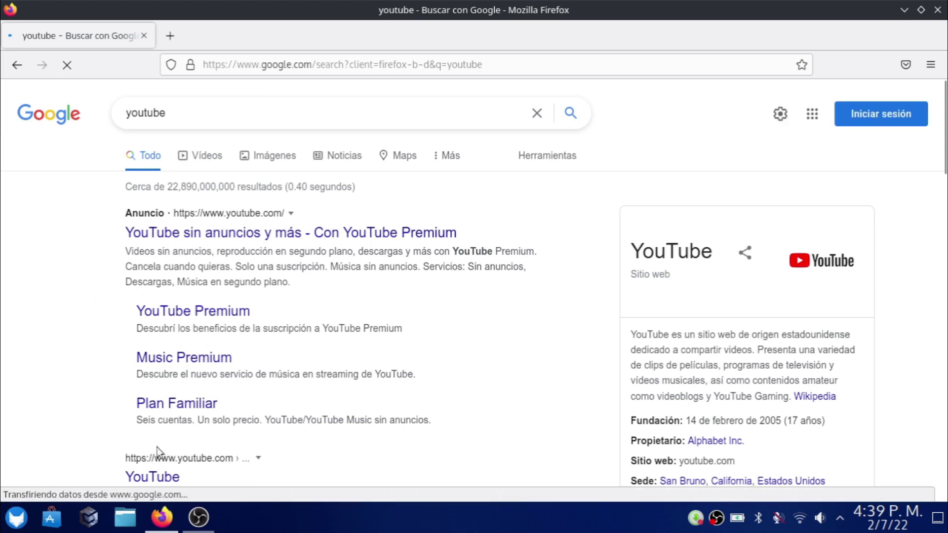
click(151, 478)
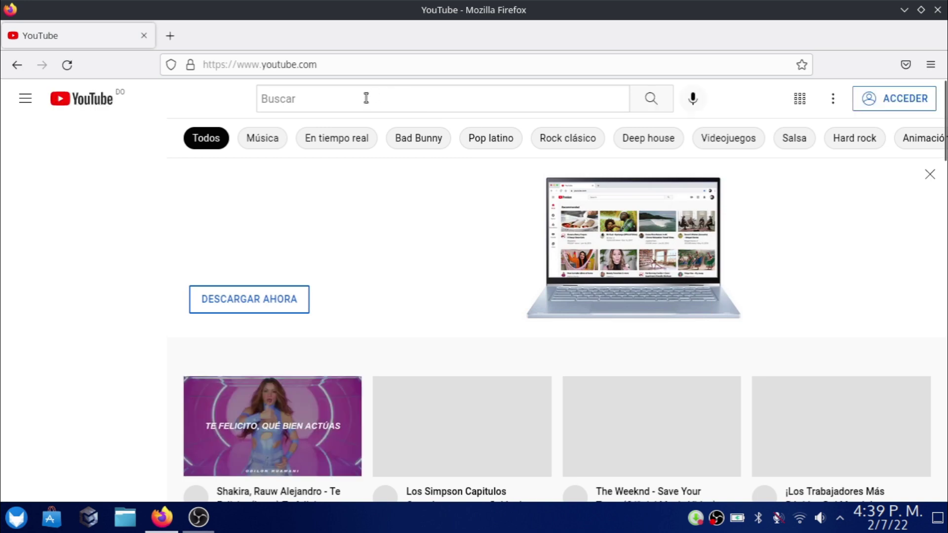
Search YouTube for "tech review" and open the Tech Review channel from the results
click(366, 99)
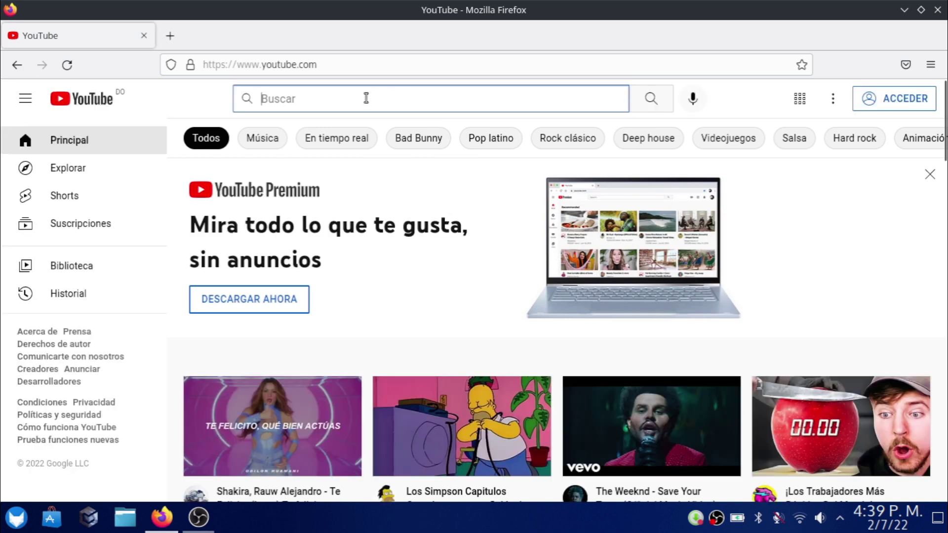
text(te)
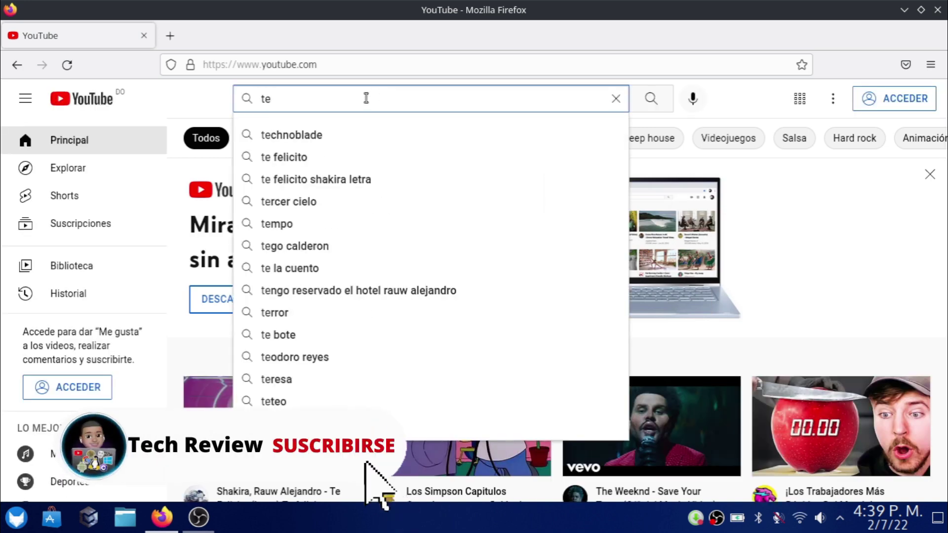
text(c)
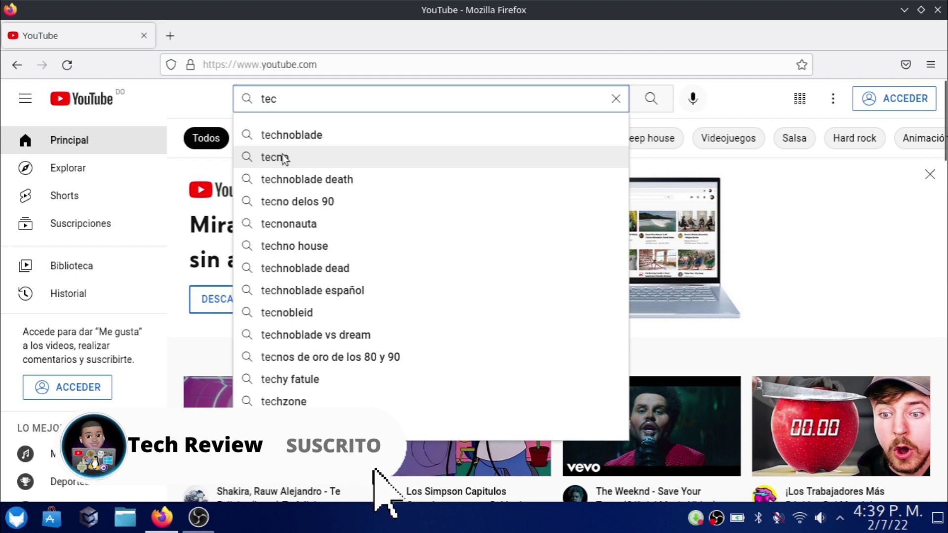
text(h r)
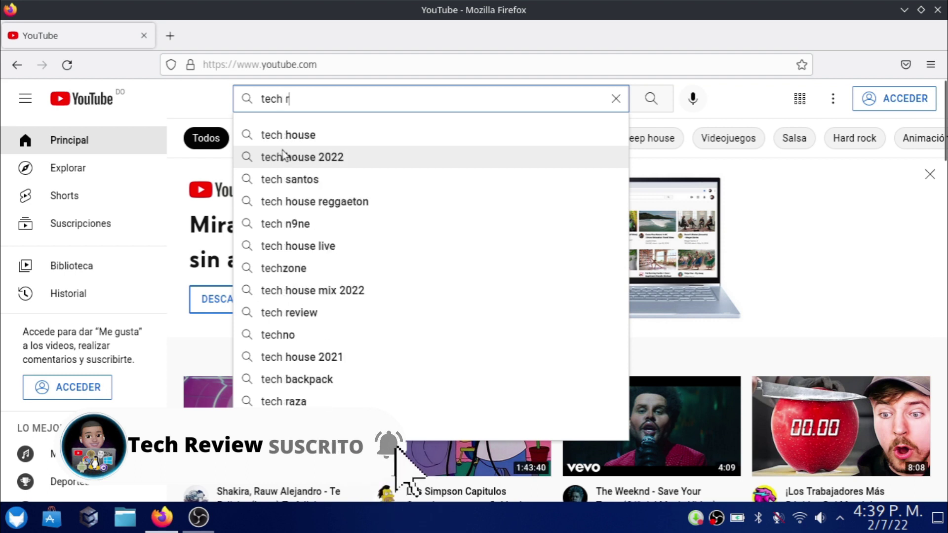
text(e)
click(322, 144)
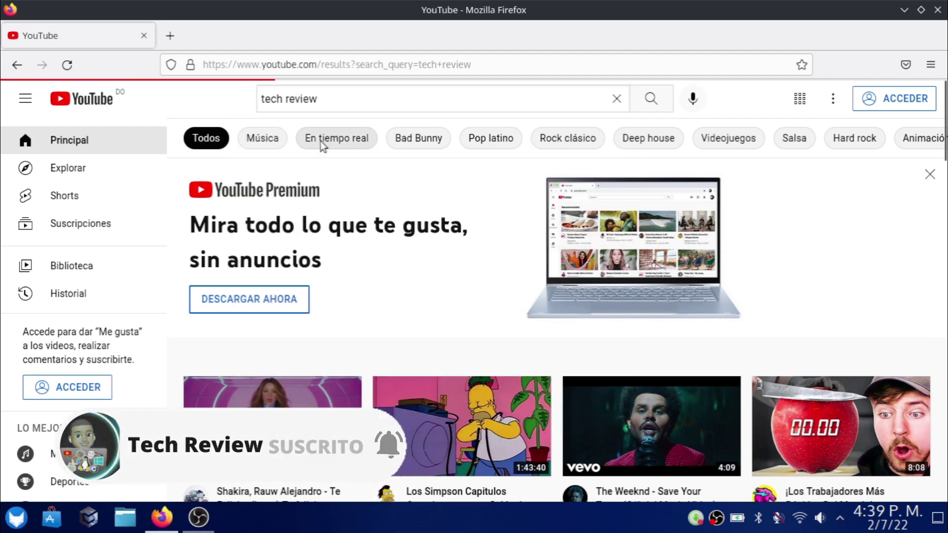
click(304, 203)
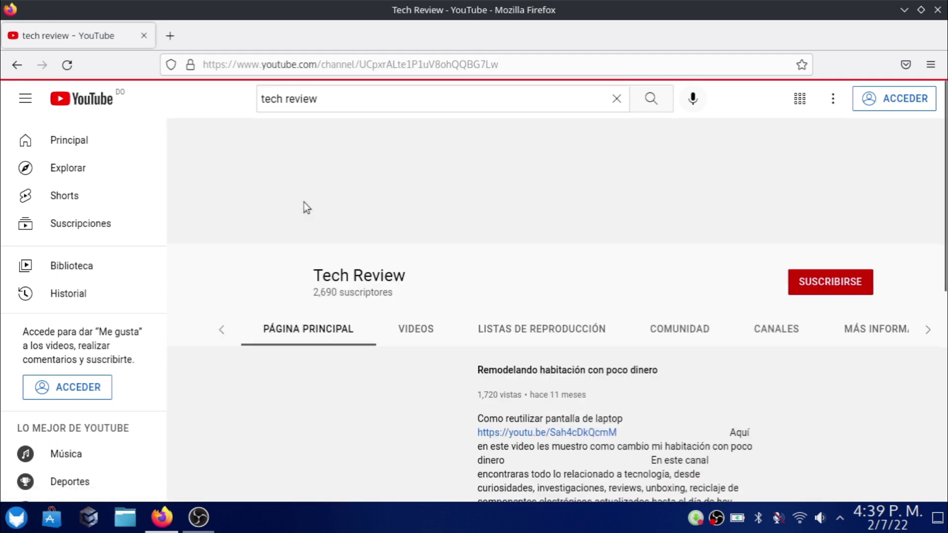
Play "Necesitas un sistema como este, es mejor que windows" from the Tech Review channel's videos and look over its page
click(351, 329)
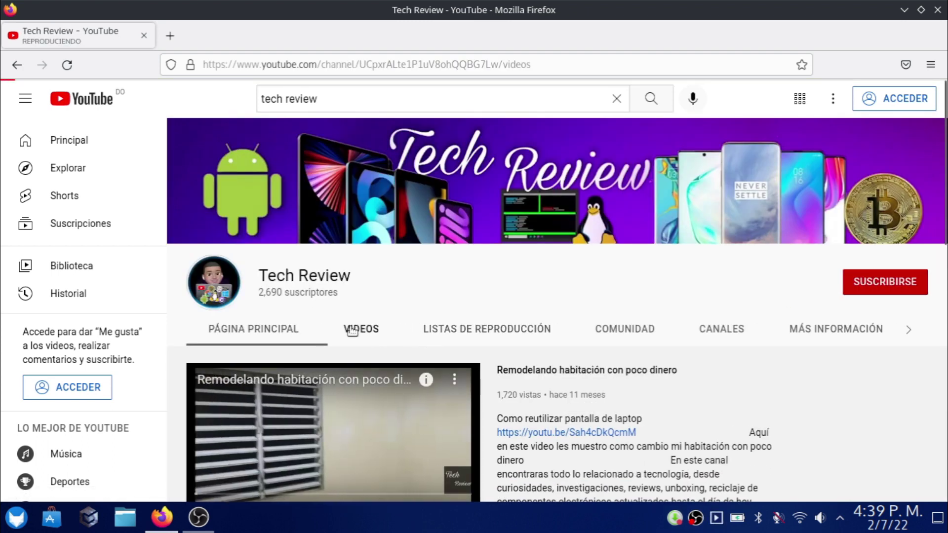
scroll(427, 331, down, 4)
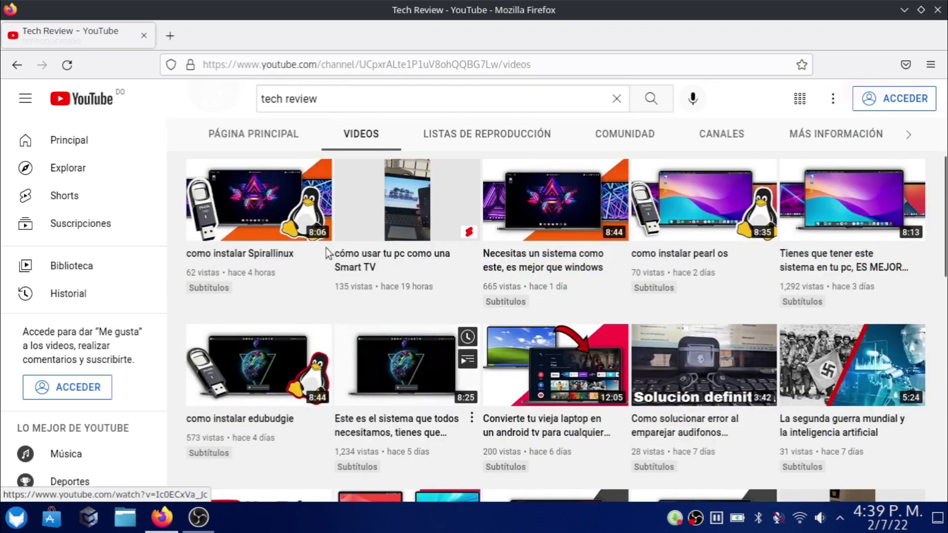
click(517, 206)
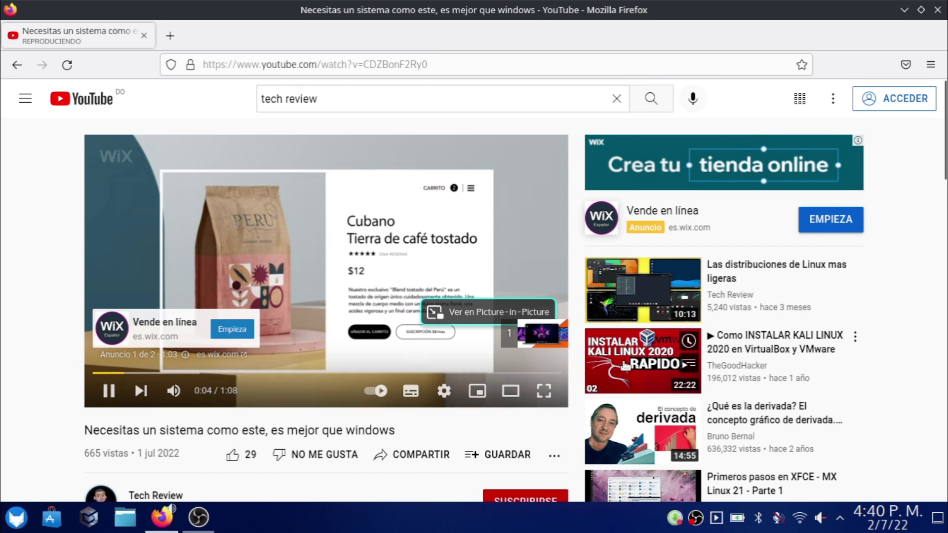
scroll(667, 407, down, 6)
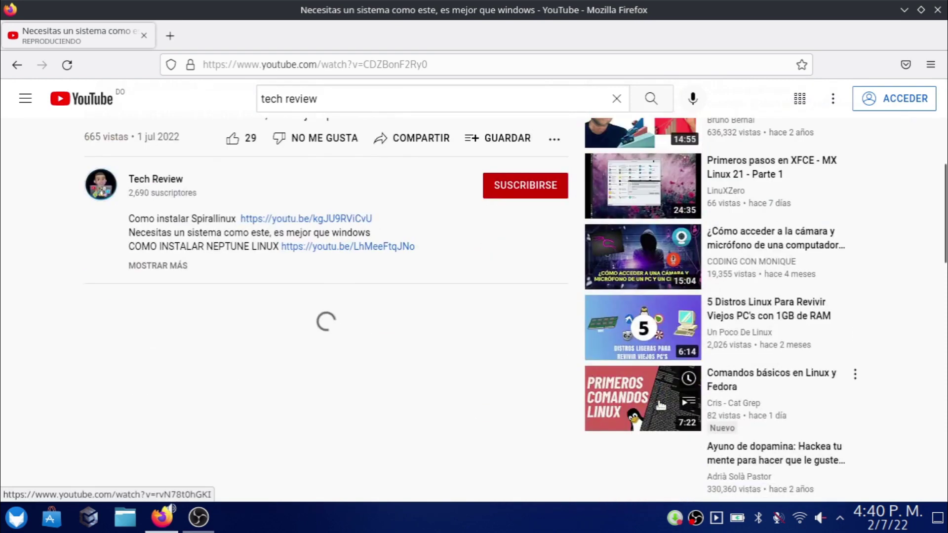
scroll(510, 397, up, 6)
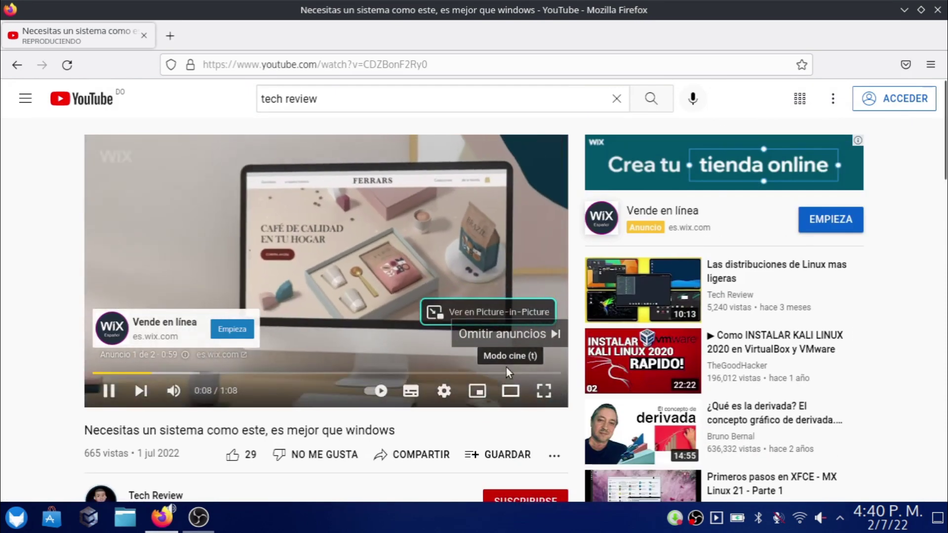
Try the video in Picture-in-Picture, skip the ads, return it to the page and decline the YouTube Premium trial
click(526, 335)
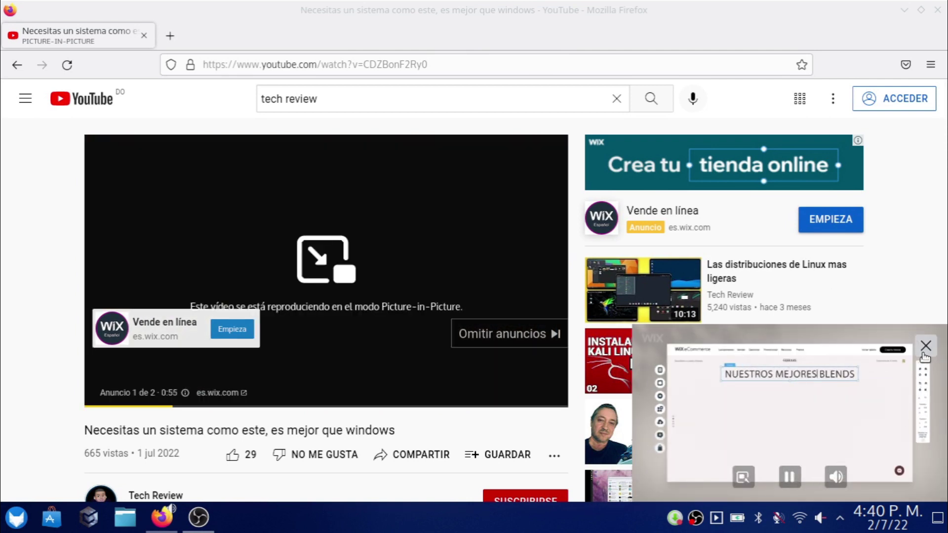
click(491, 333)
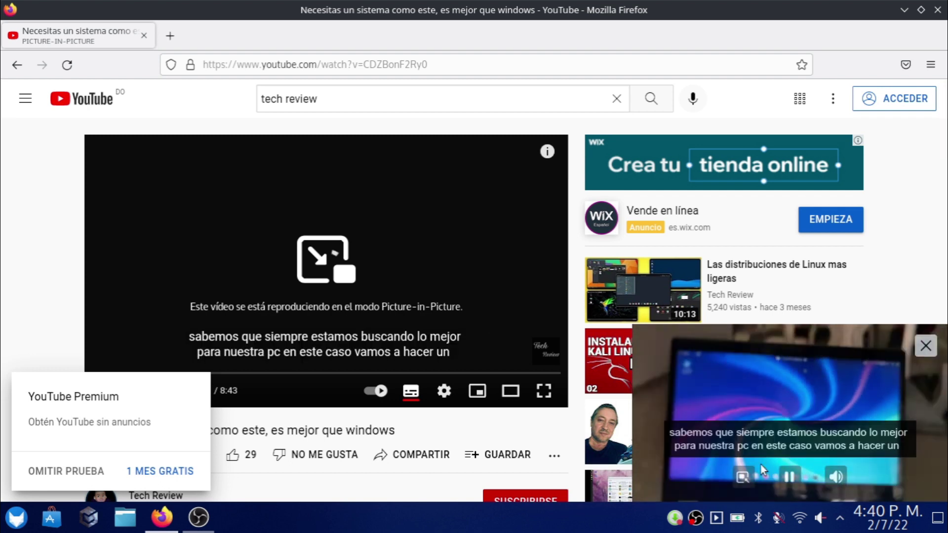
click(744, 475)
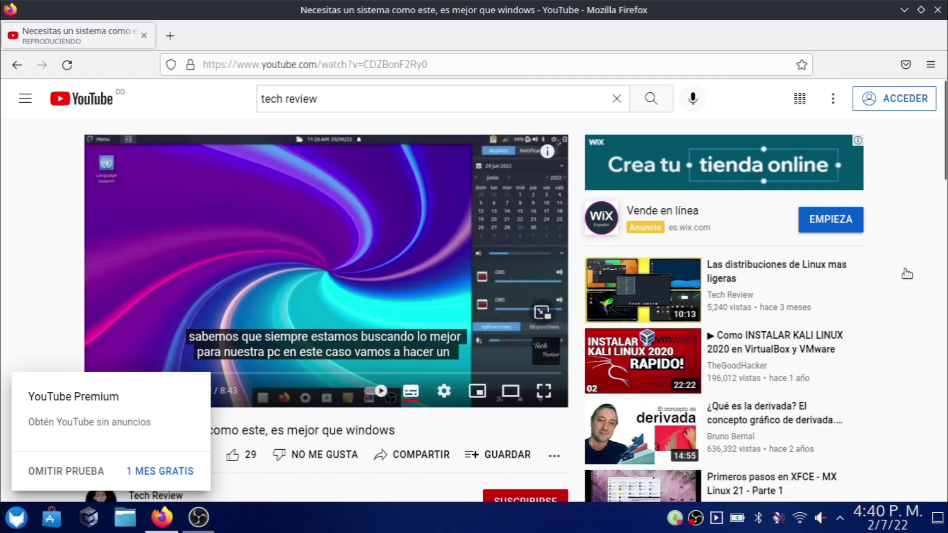
click(45, 469)
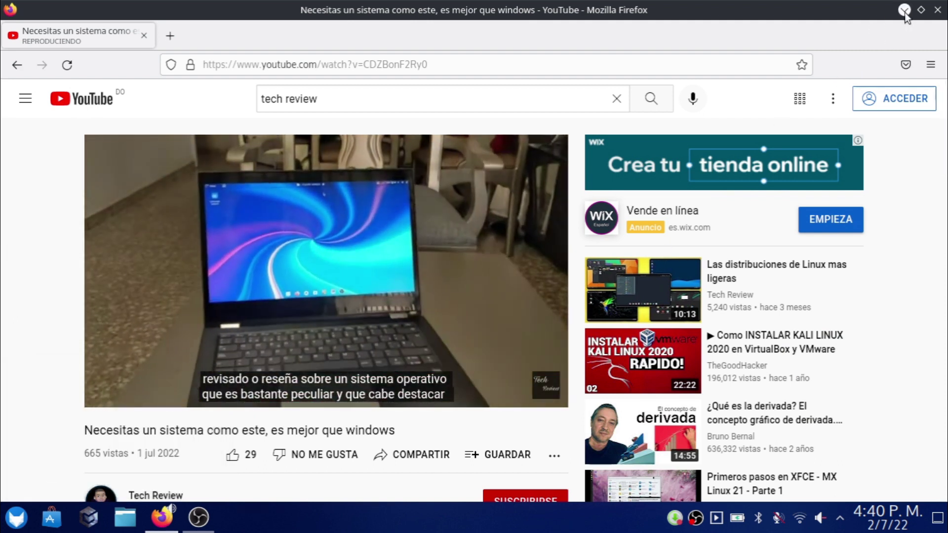
Minimize Firefox, search the application launcher for "mo" and open the KSysGuard system monitor
click(904, 11)
click(7, 525)
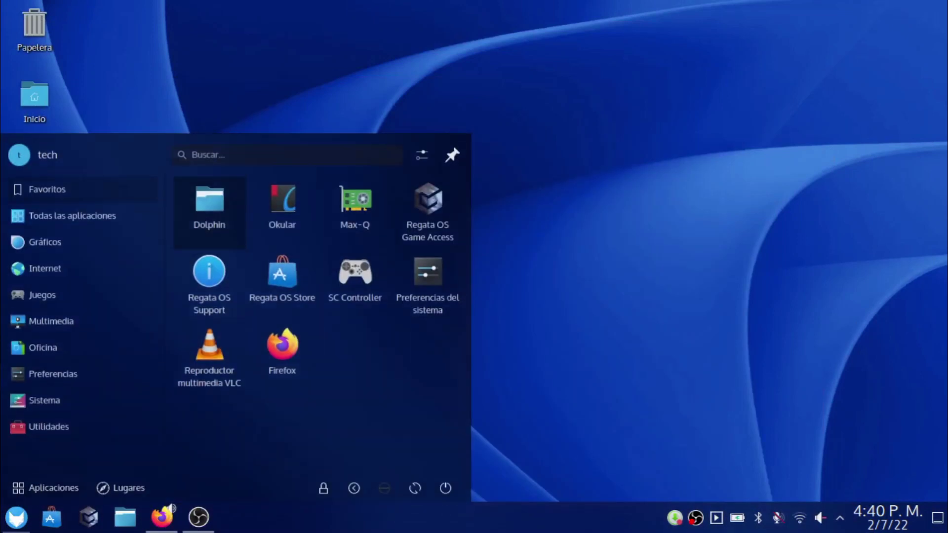
text(mo)
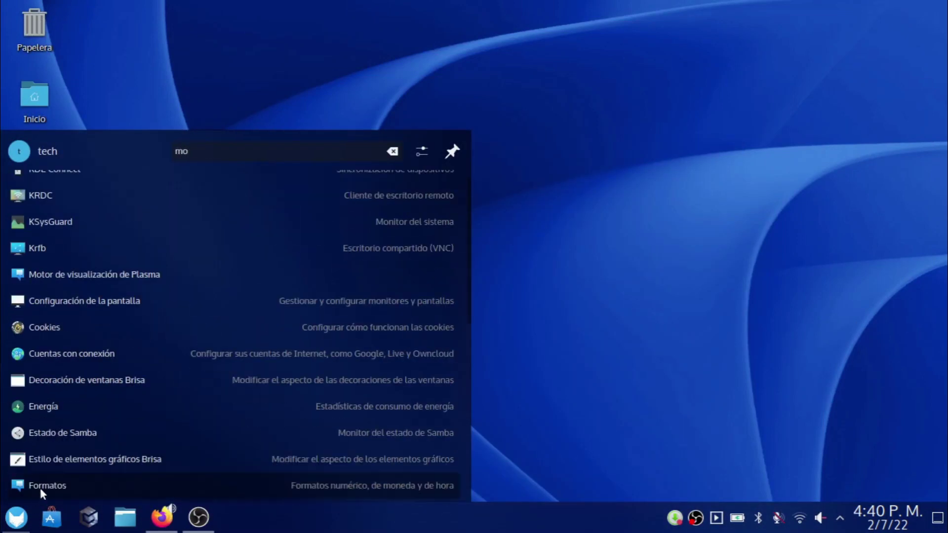
click(117, 207)
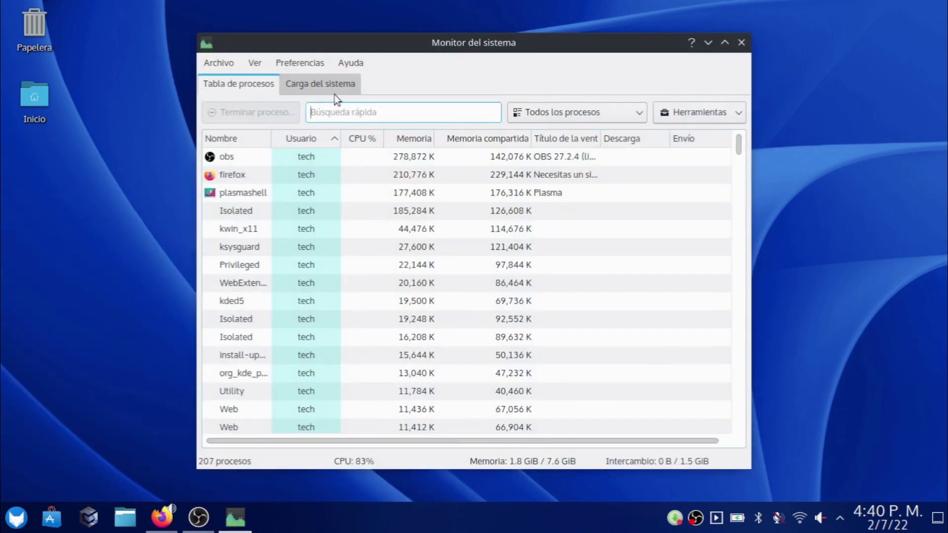
Examine the CPU, memory and network history and the process table, and close the system monitor
click(334, 90)
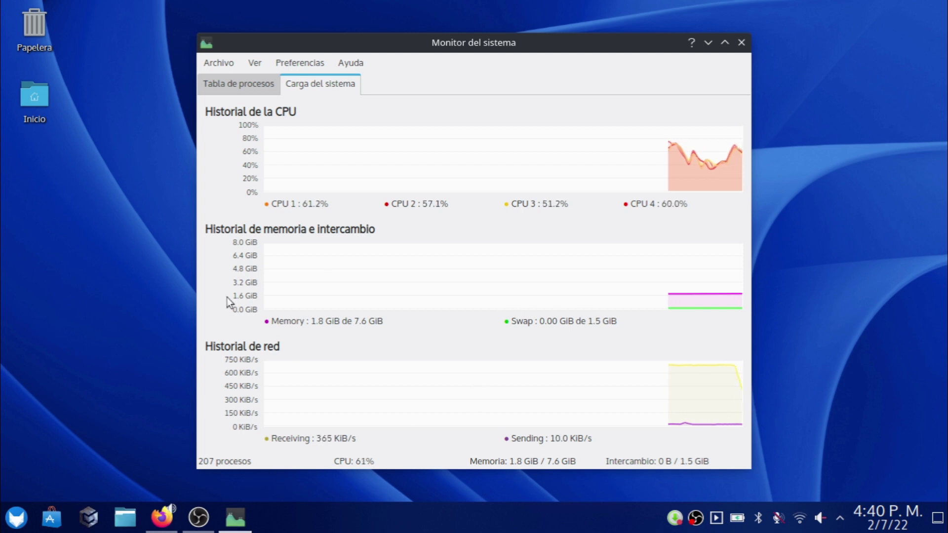
click(234, 90)
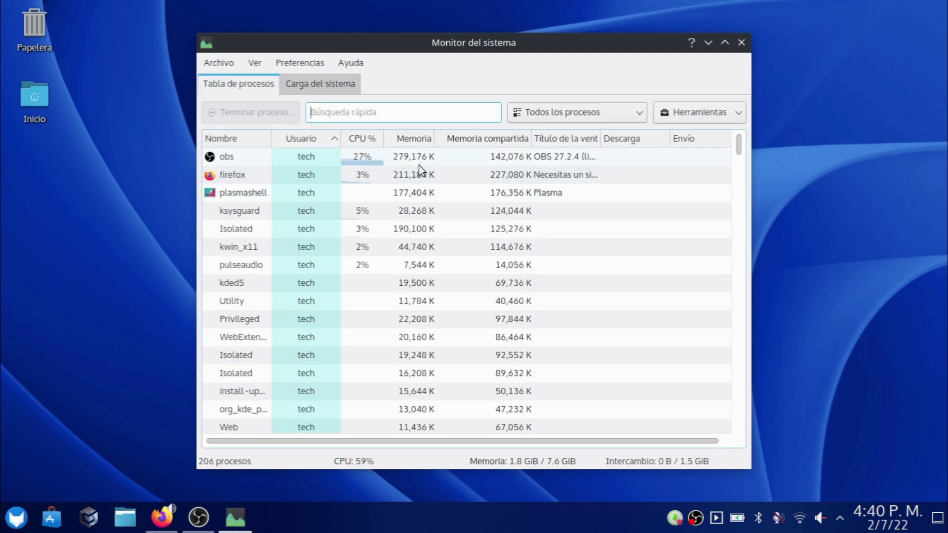
mouse_move(348, 162)
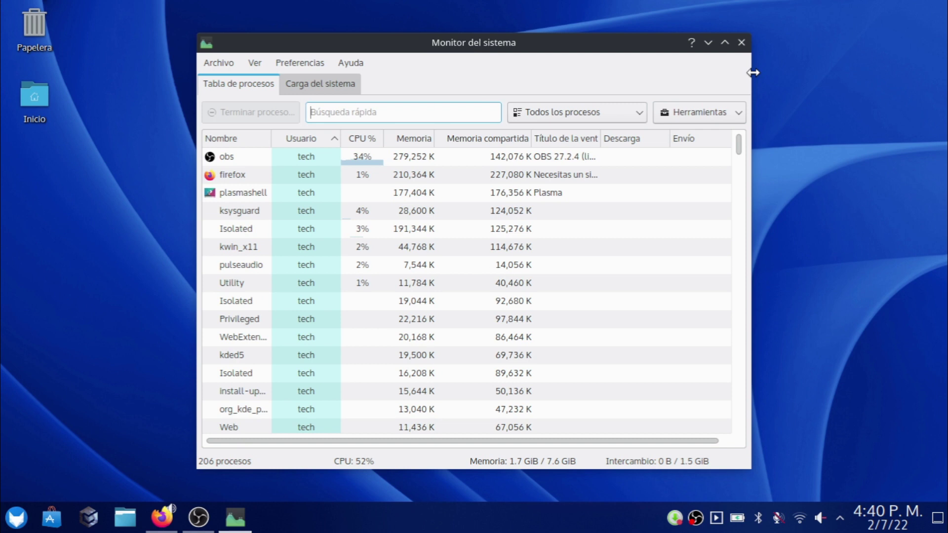
click(741, 44)
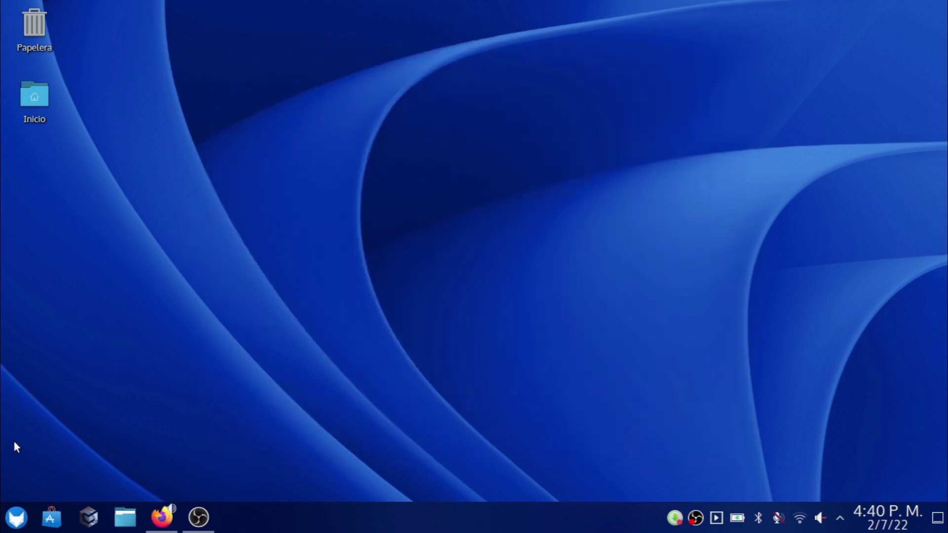
Launch Regata OS Game Access and briefly check the OBS recording window before minimizing it
click(85, 516)
click(198, 518)
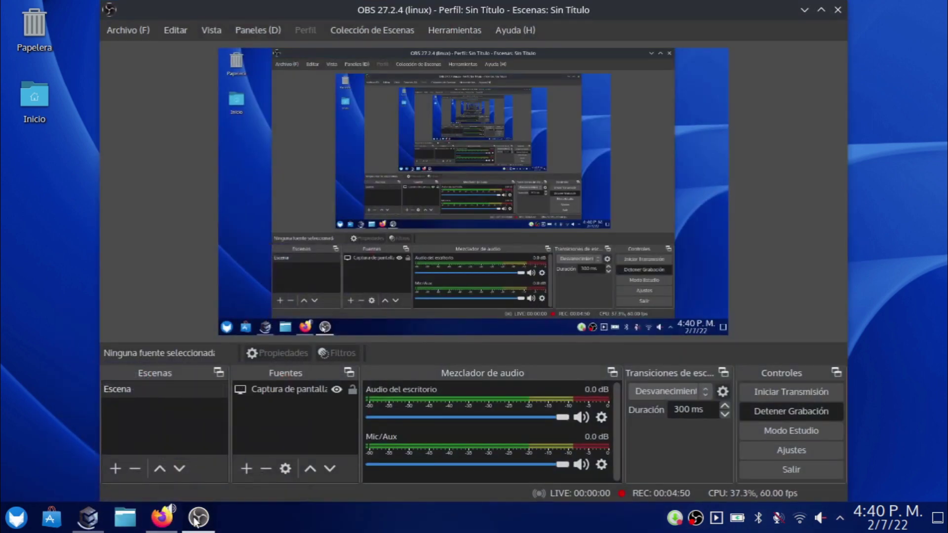
click(196, 518)
Switch to Firefox, look through the playing video's comments and minimize the browser again
click(161, 517)
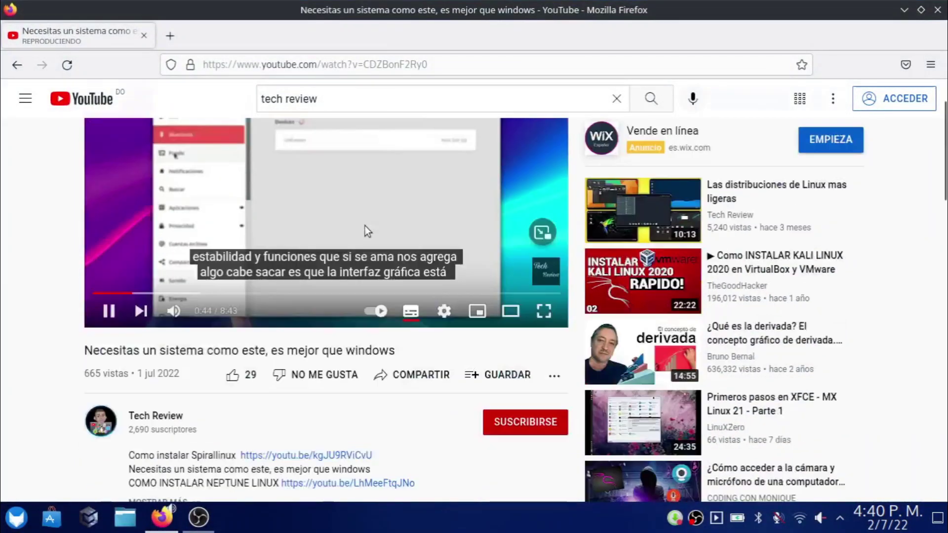
scroll(365, 230, down, 8)
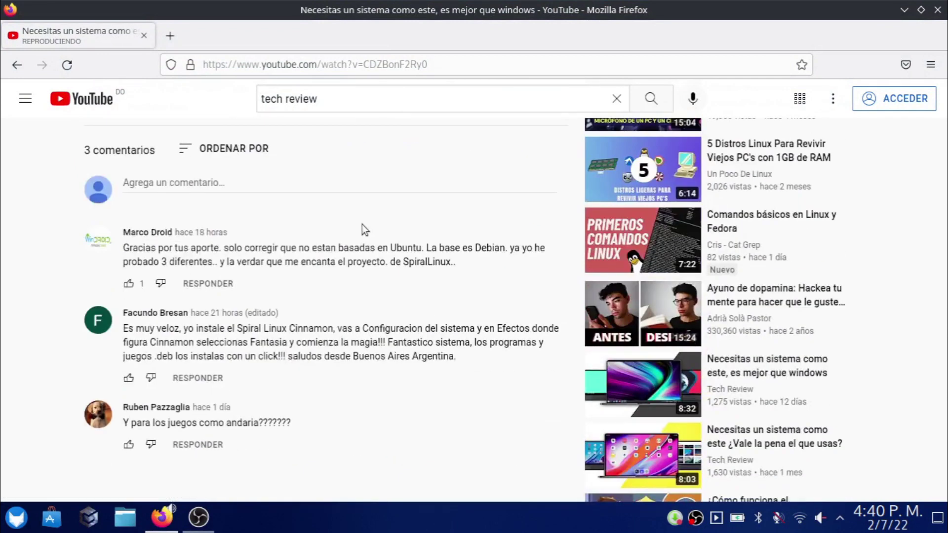
scroll(362, 224, up, 8)
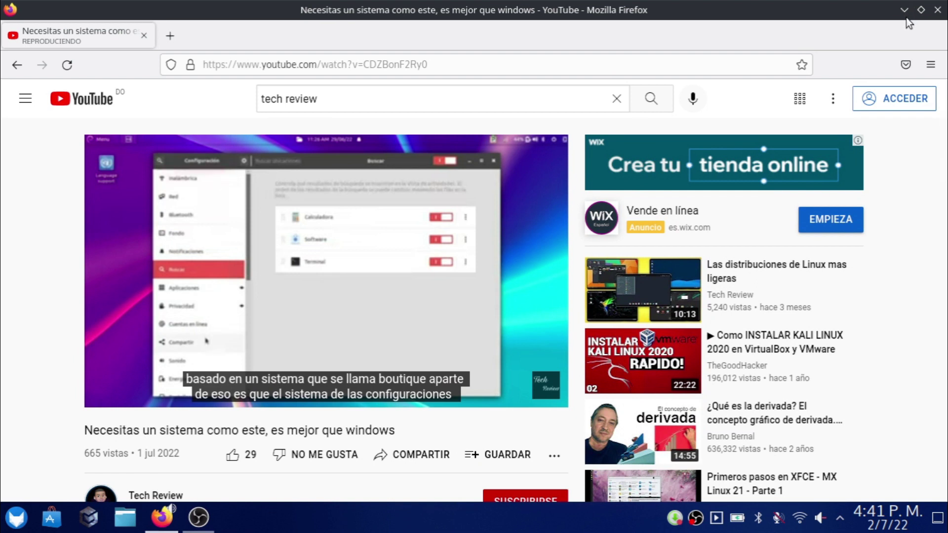
click(903, 10)
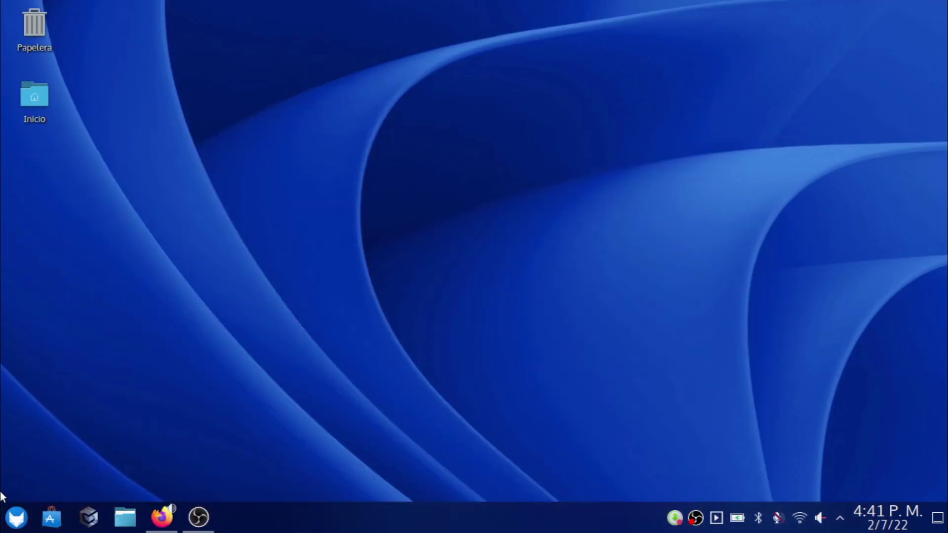
Open Regata OS Game Access, capture the full screen with Spectacle and save the image as PNG in Descargas
click(6, 521)
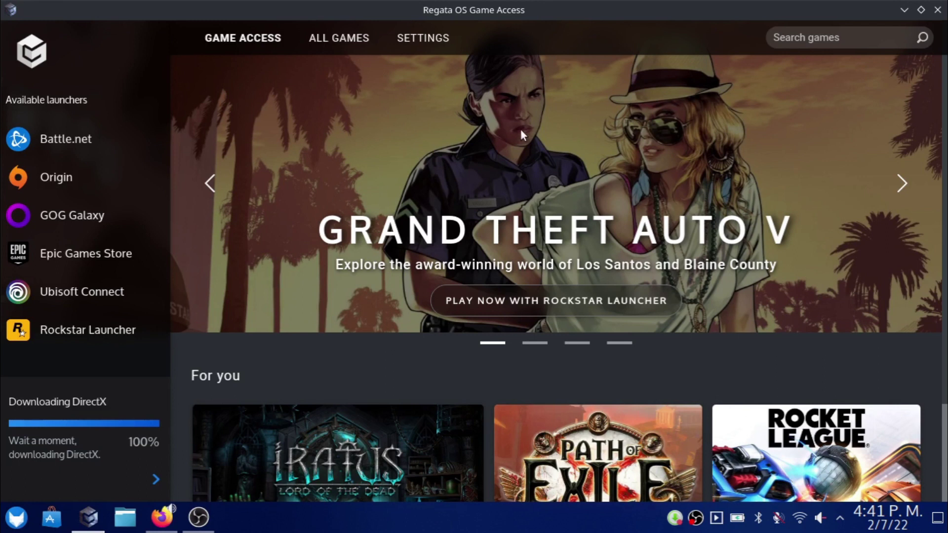
key(Print)
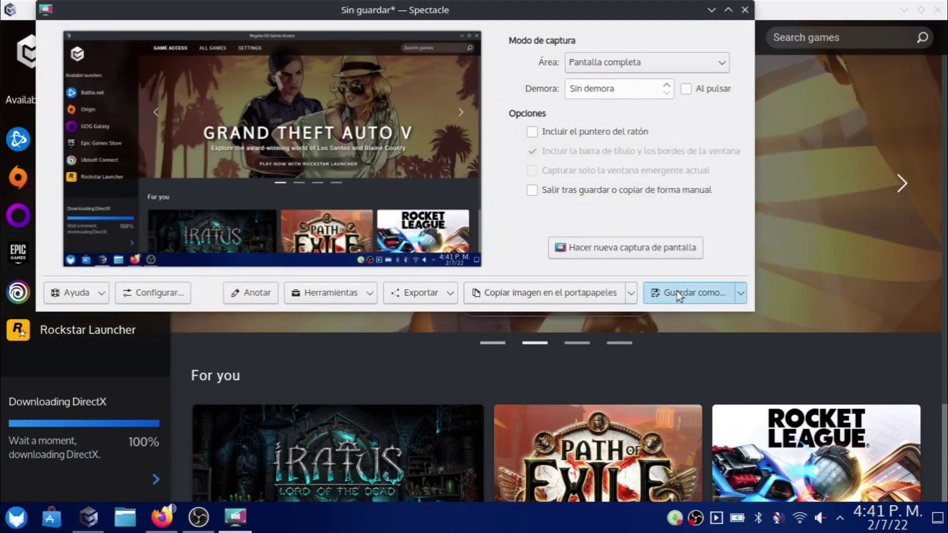
click(676, 291)
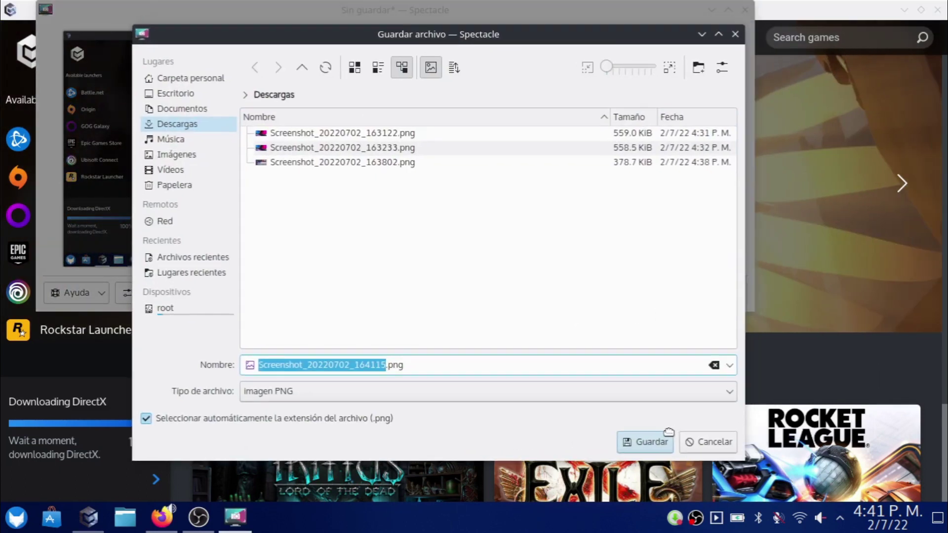
click(631, 419)
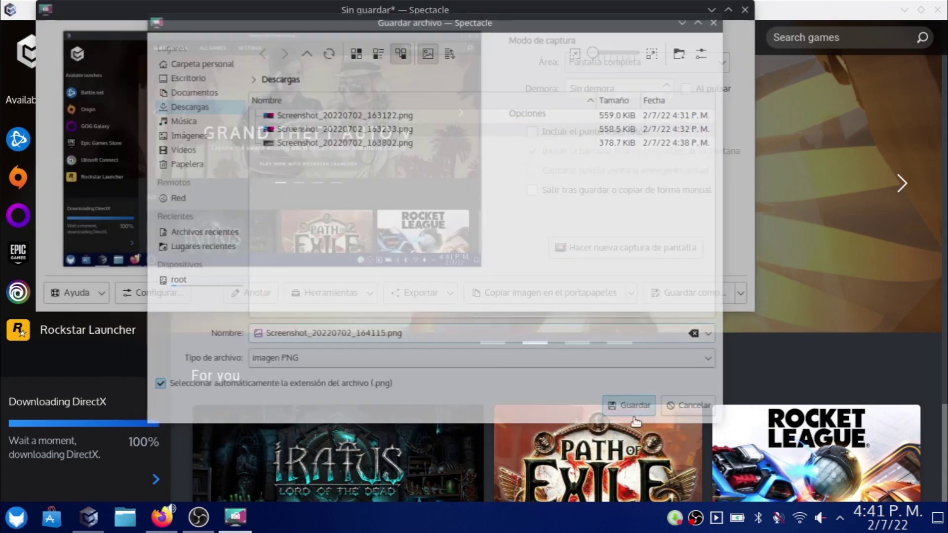
click(744, 11)
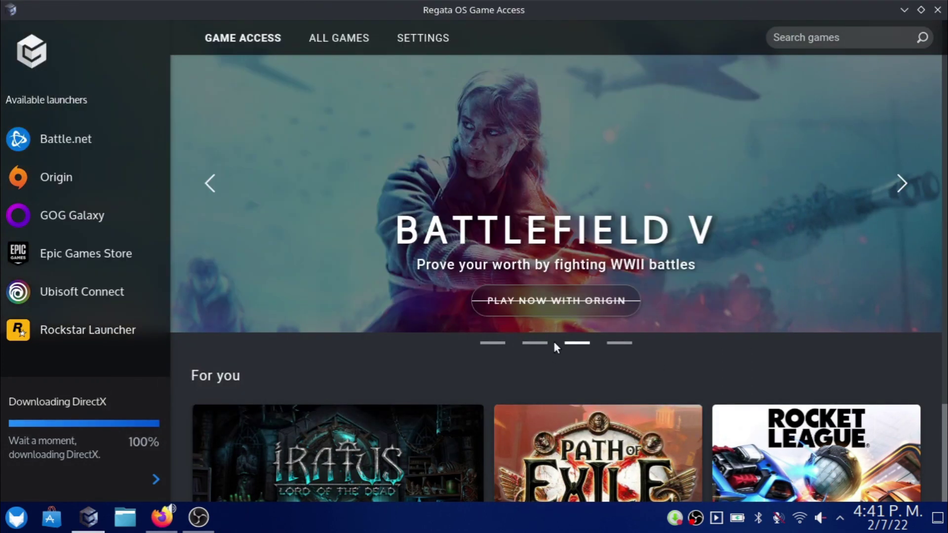
Request installation of Origin from the Battlefield V banner and view the free games under For you
click(489, 299)
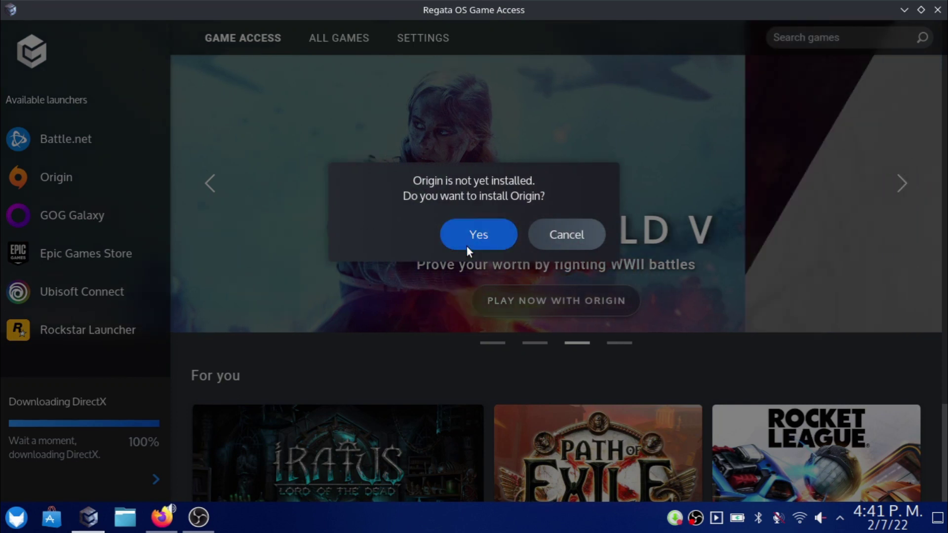
click(467, 241)
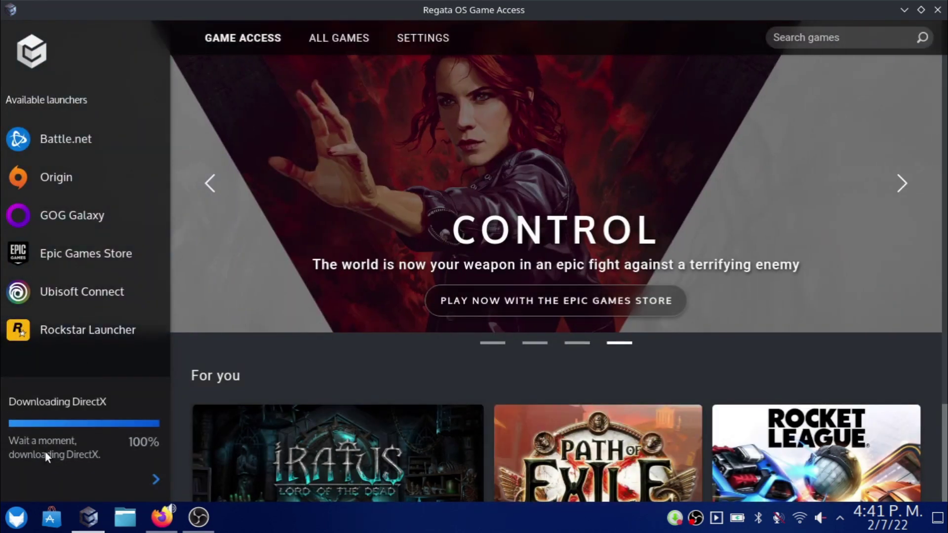
scroll(473, 325, down, 3)
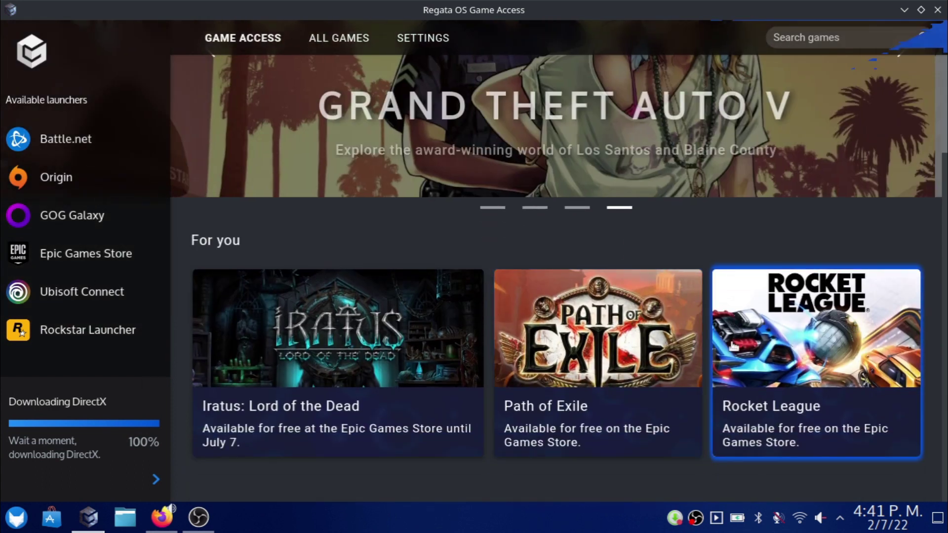
Browse the games offered through the Battle.net, Origin, Epic Games Store and Rockstar Launcher pages
click(59, 142)
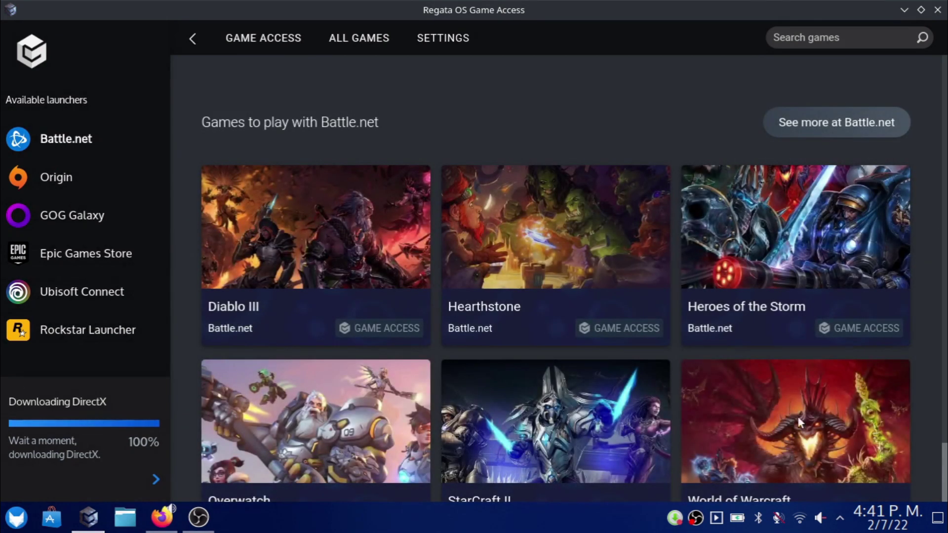
click(12, 183)
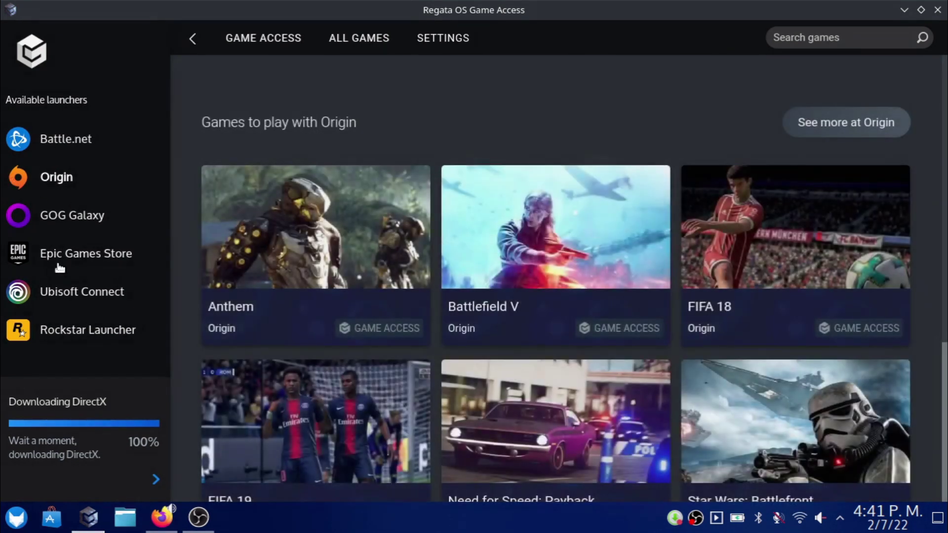
click(59, 264)
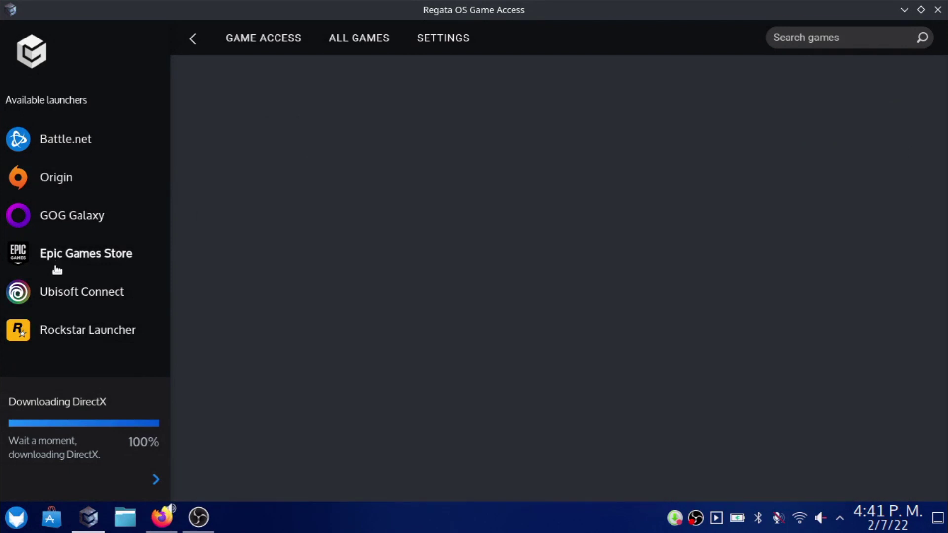
click(58, 329)
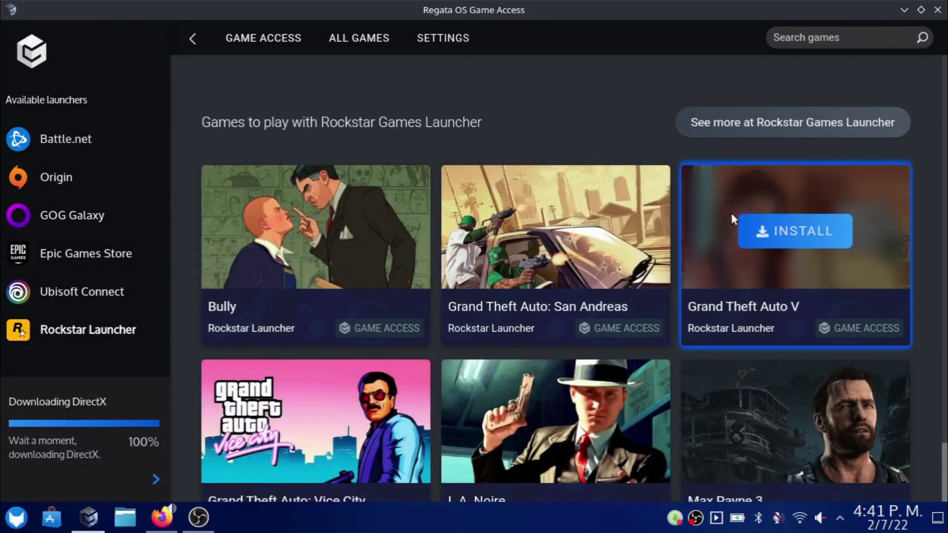
Capture the full screen showing the Rockstar Launcher games with Spectacle, save it as PNG in Descargas and close Spectacle
key(Print)
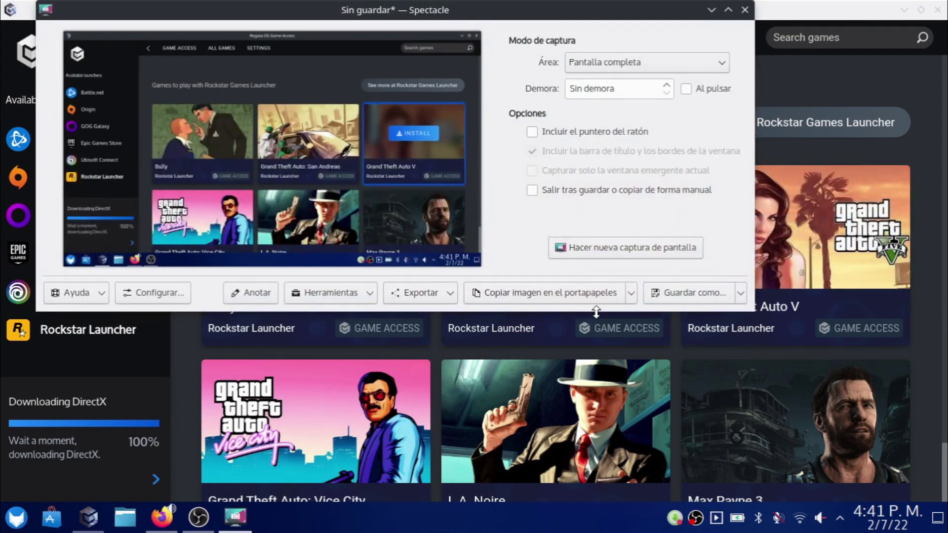
click(678, 298)
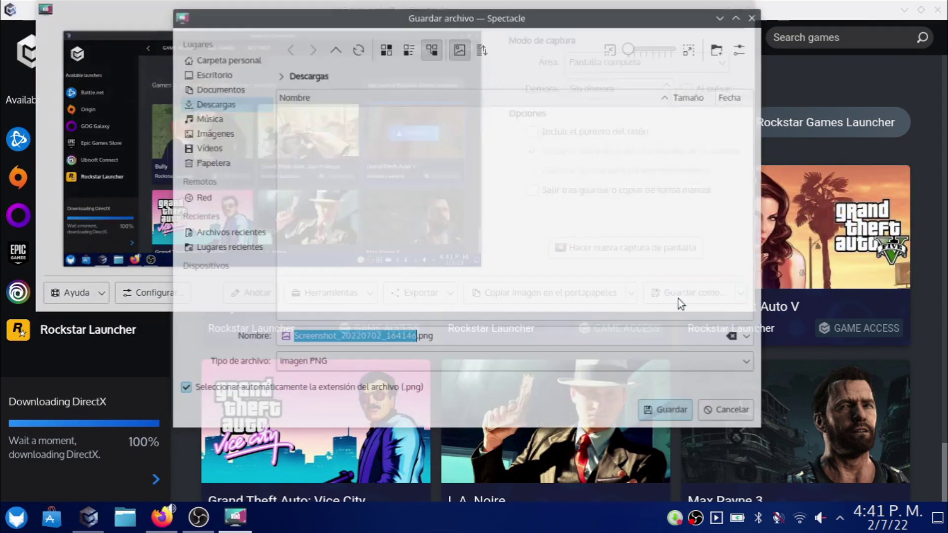
click(664, 418)
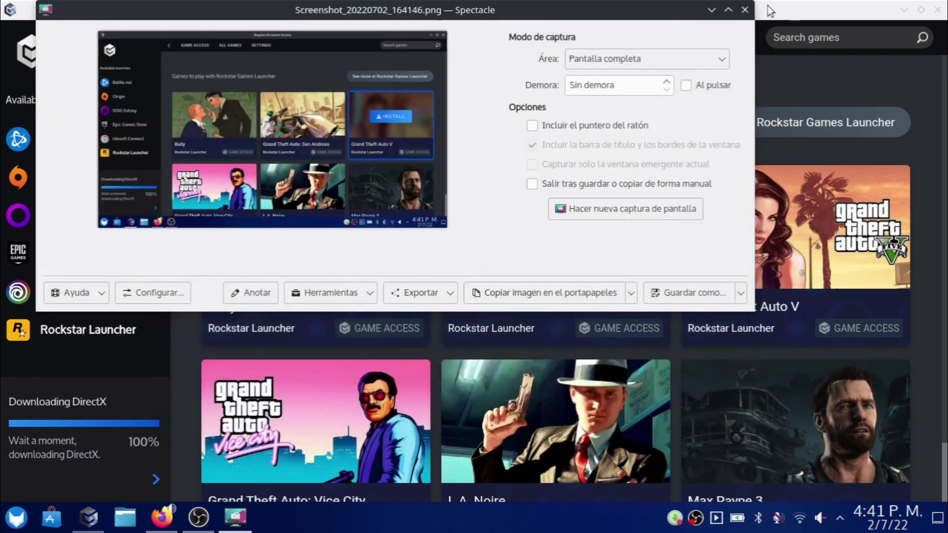
click(744, 10)
Request installation of Rockstar Launcher from the Grand Theft Auto: Vice City card, agree to it and minimize Game Access
scroll(407, 378, down, 2)
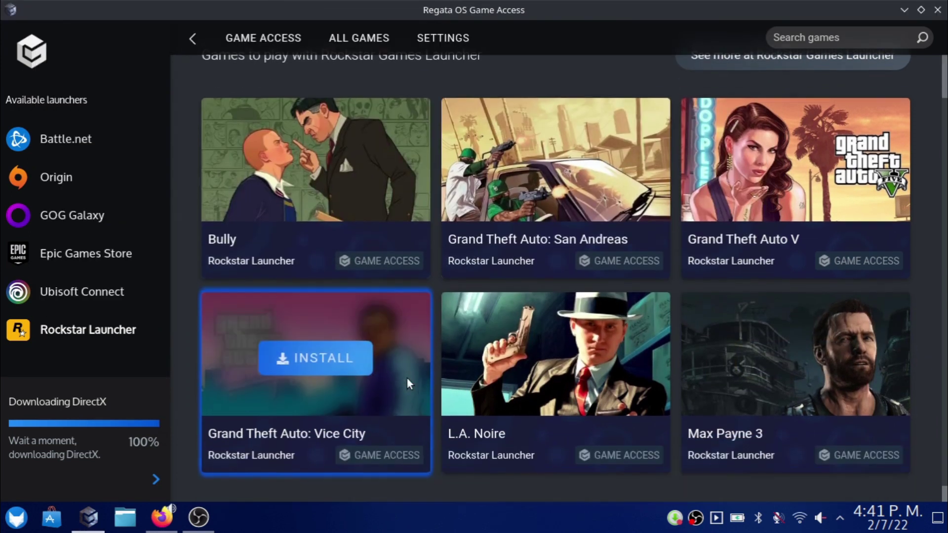
mouse_move(317, 325)
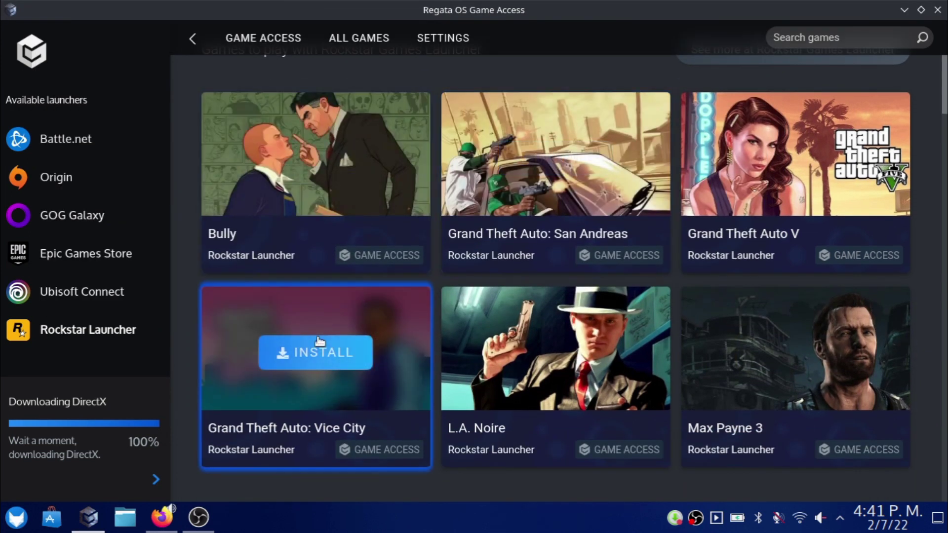
click(285, 343)
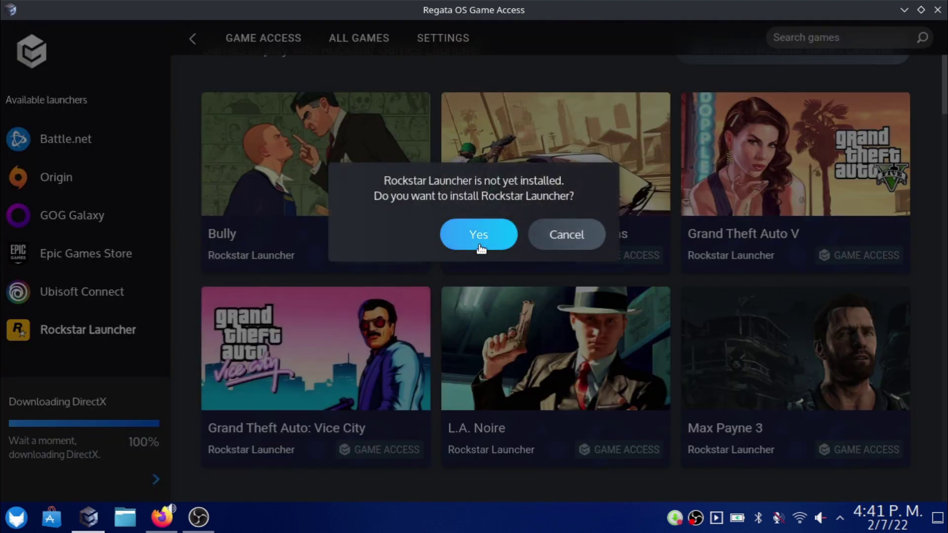
click(478, 235)
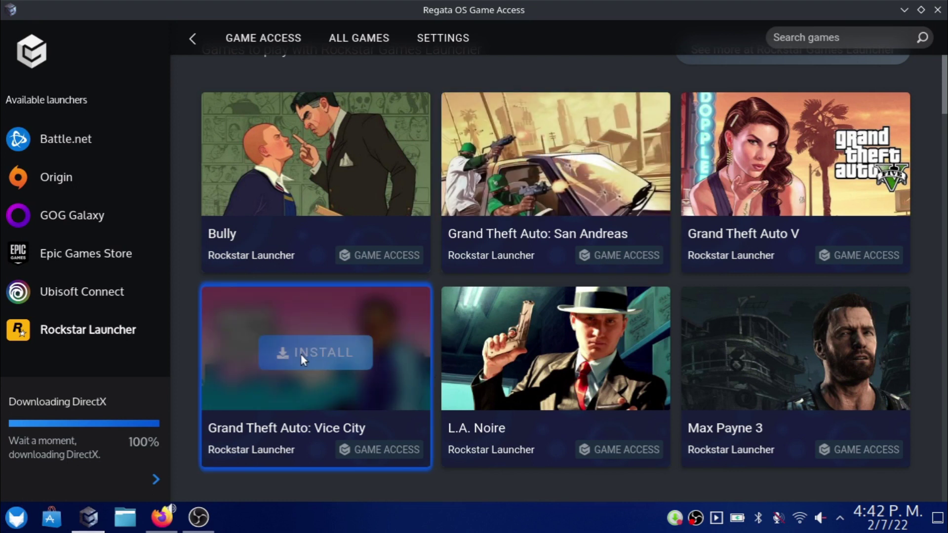
click(921, 10)
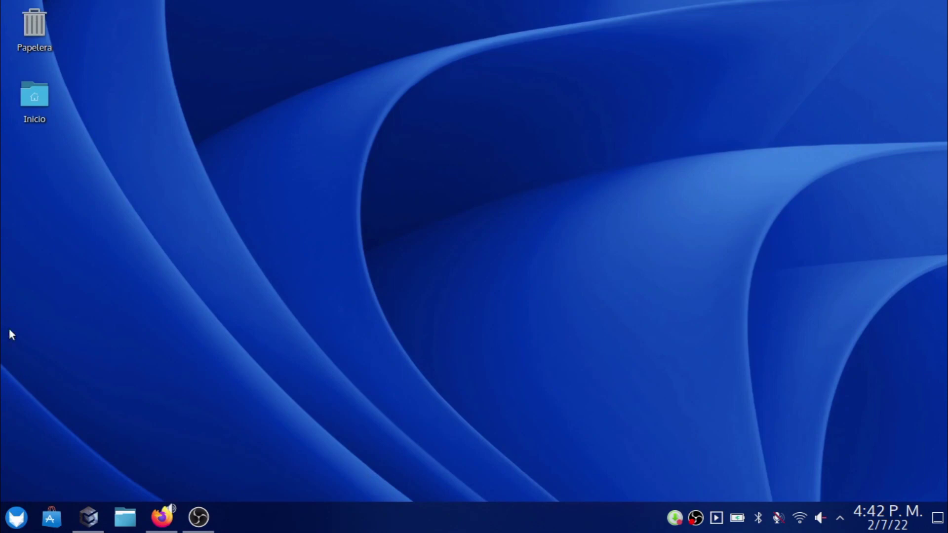
Apply the material-de-diseno image with the coloured rounded panels as desktop wallpaper and minimize the desktop preferences
right_click(446, 246)
click(552, 258)
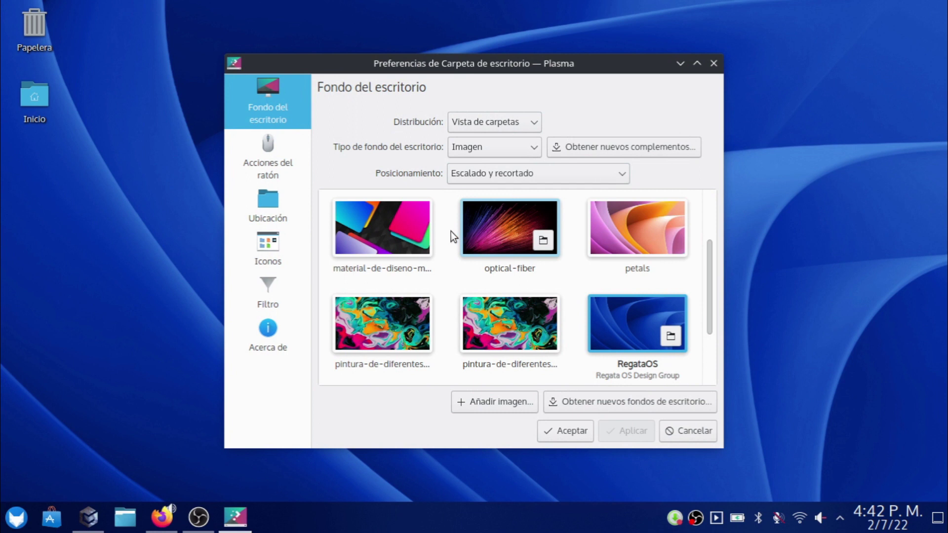
click(380, 212)
click(617, 432)
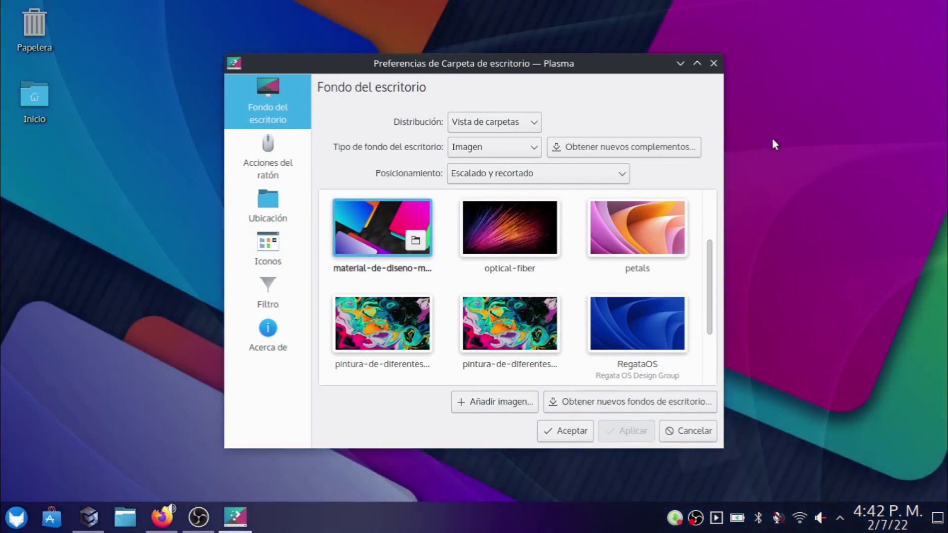
click(679, 64)
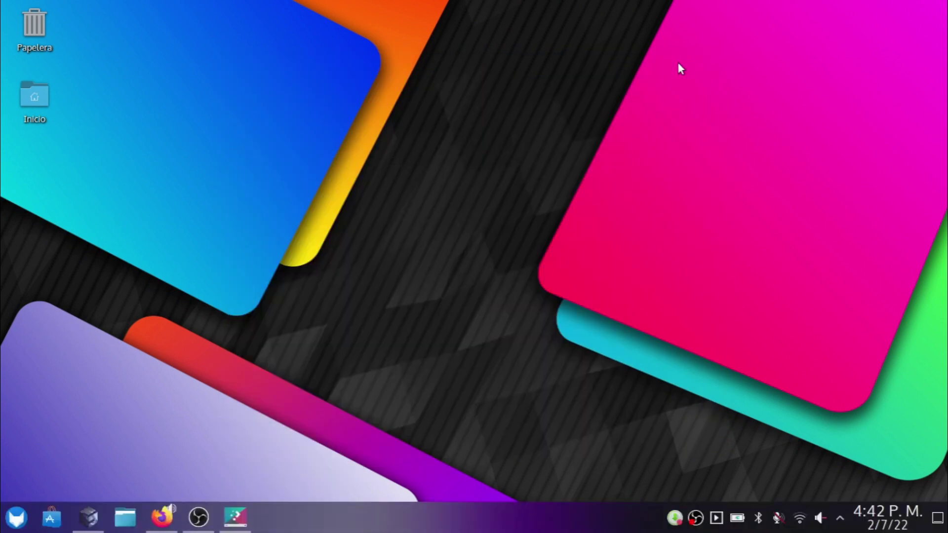
Capture the full desktop with the coloured-panels wallpaper, save the image as PNG in Descargas and close Spectacle
key(Print)
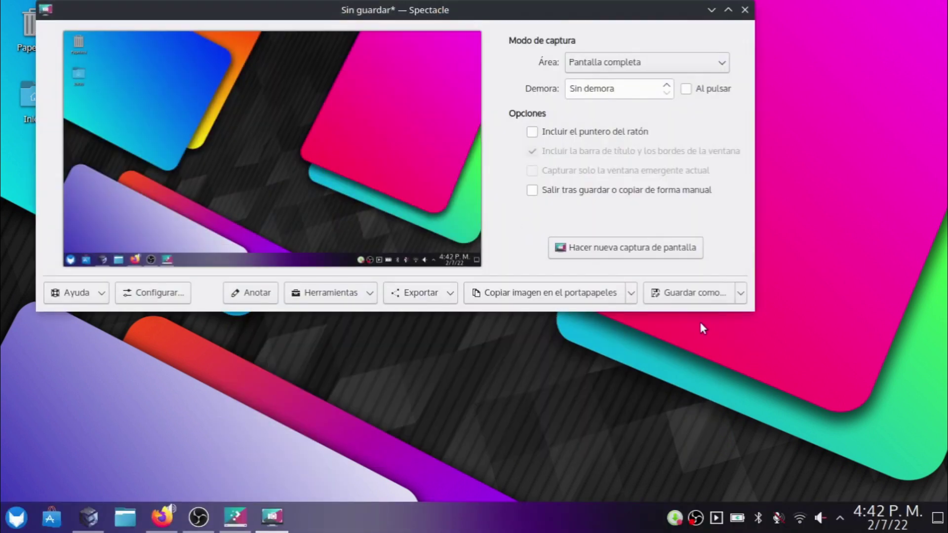
click(692, 293)
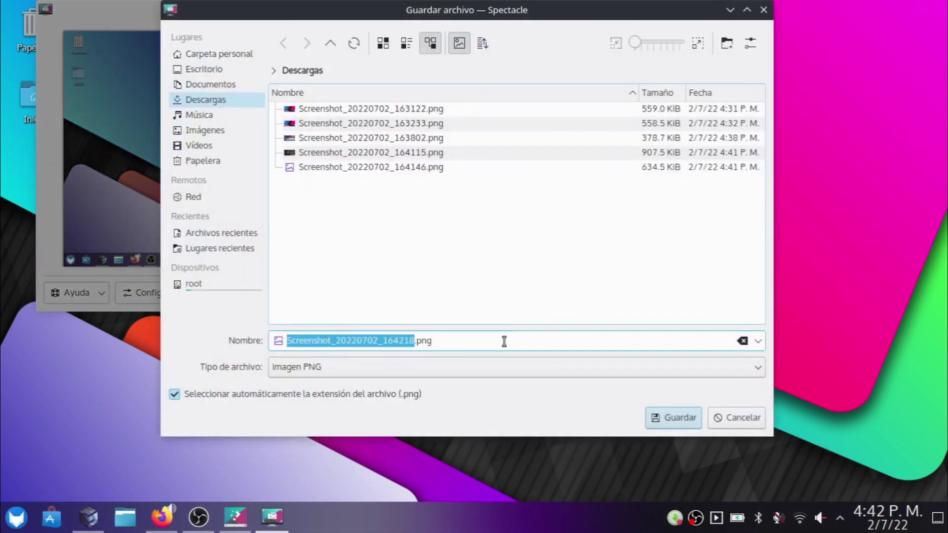
click(679, 419)
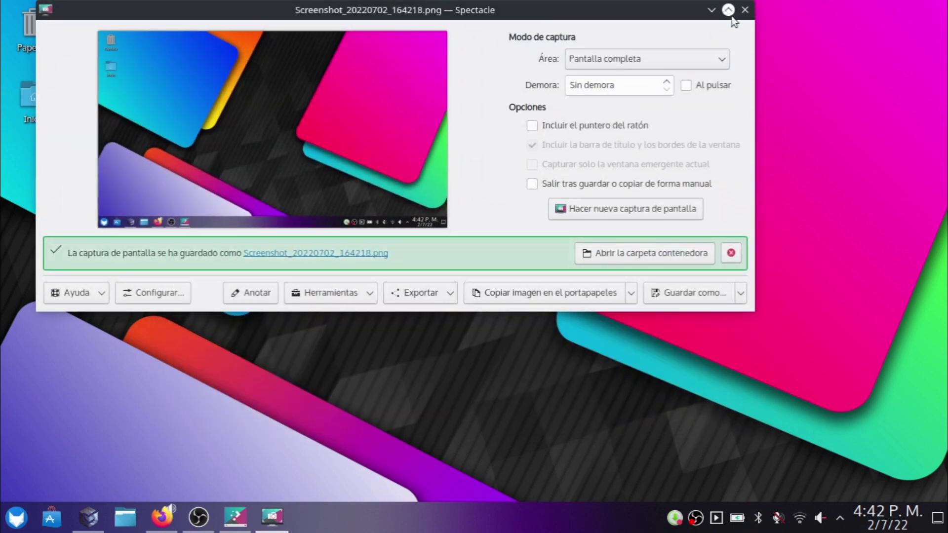
click(745, 10)
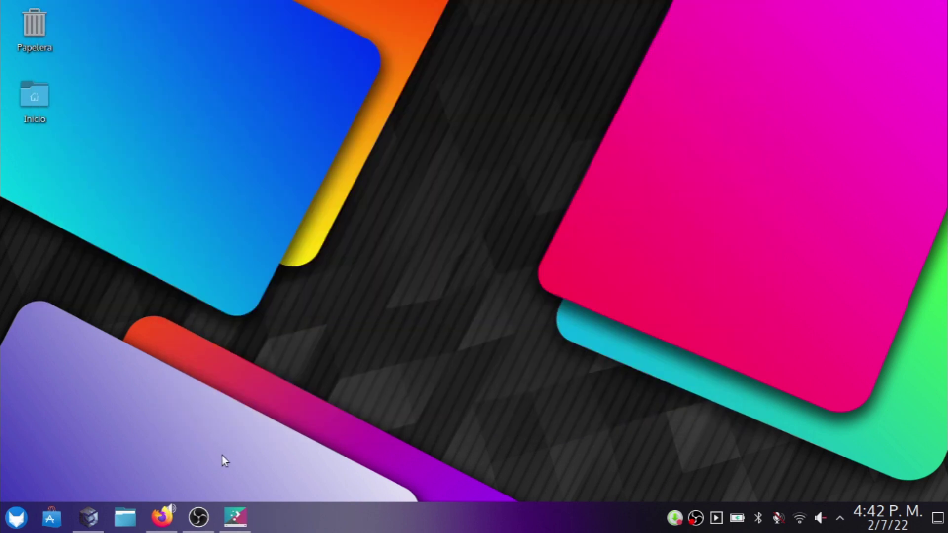
Look through the available wallpapers in the desktop preferences, apply challenger and minimize the preferences window
click(235, 517)
scroll(587, 303, down, 1)
scroll(587, 305, down, 1)
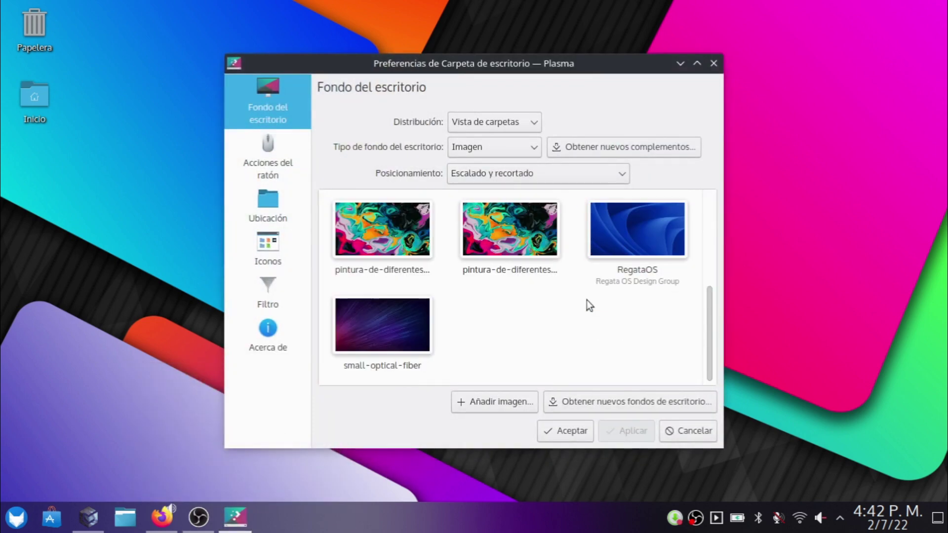
scroll(586, 300, up, 3)
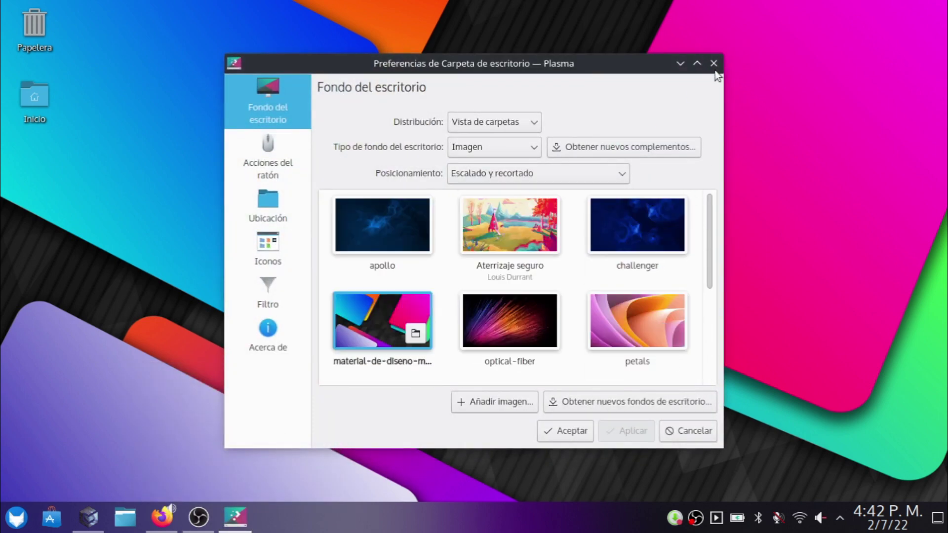
click(608, 227)
click(625, 430)
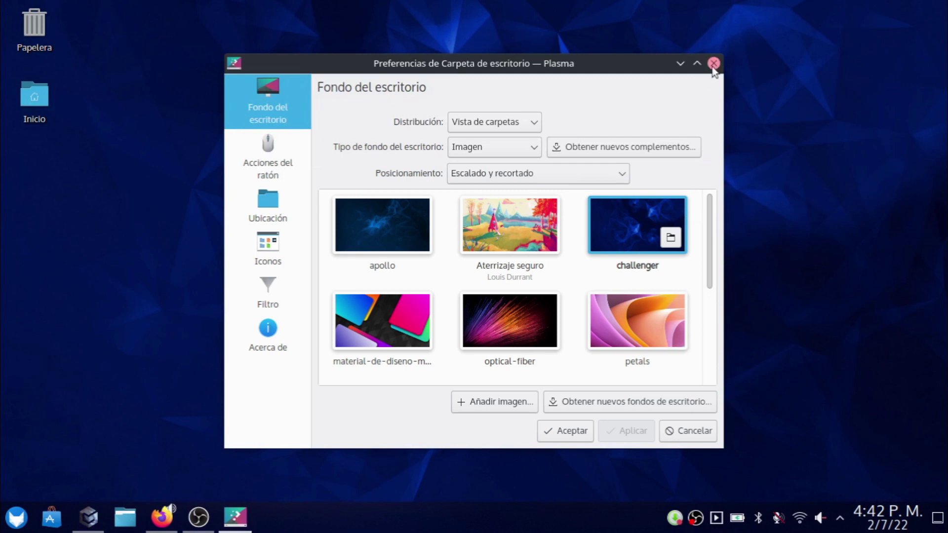
click(680, 63)
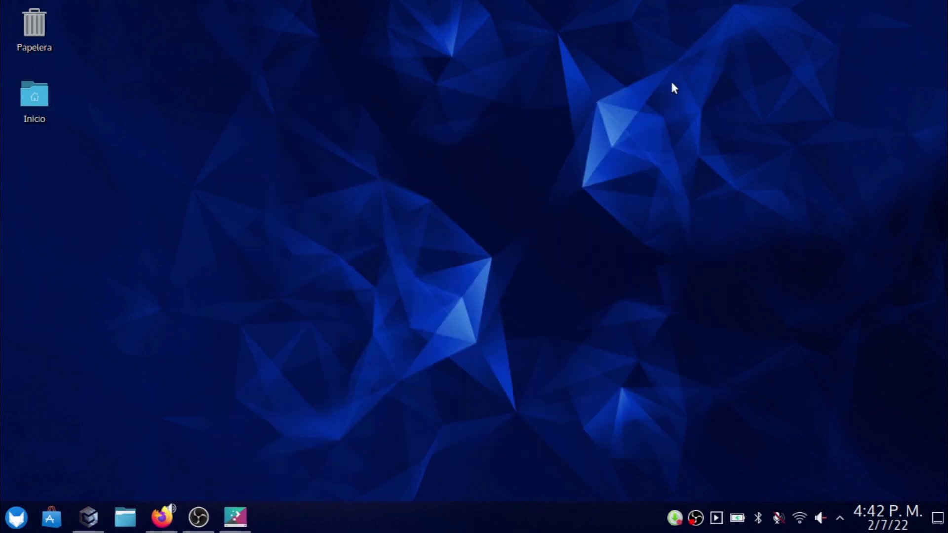
Capture the full desktop with the challenger wallpaper in Spectacle and save the screenshot
key(Print)
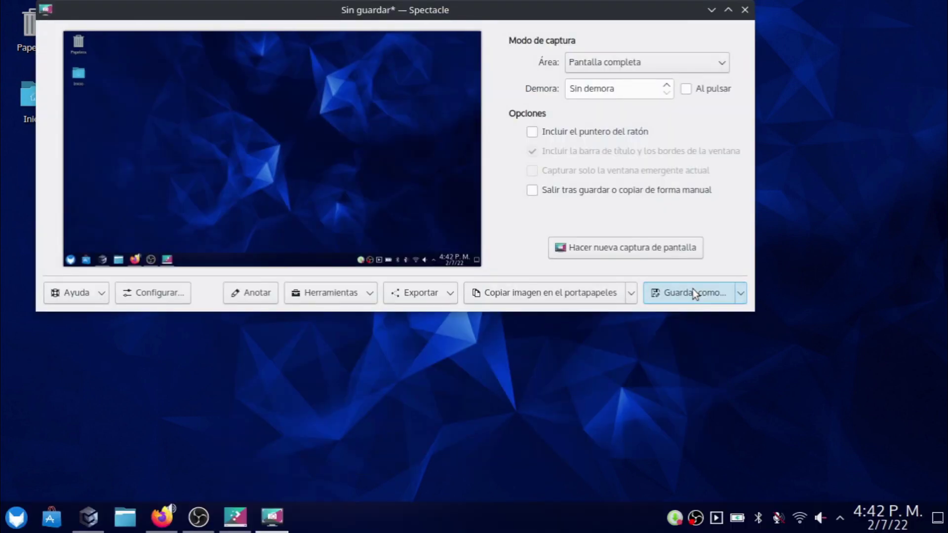
click(693, 290)
click(671, 412)
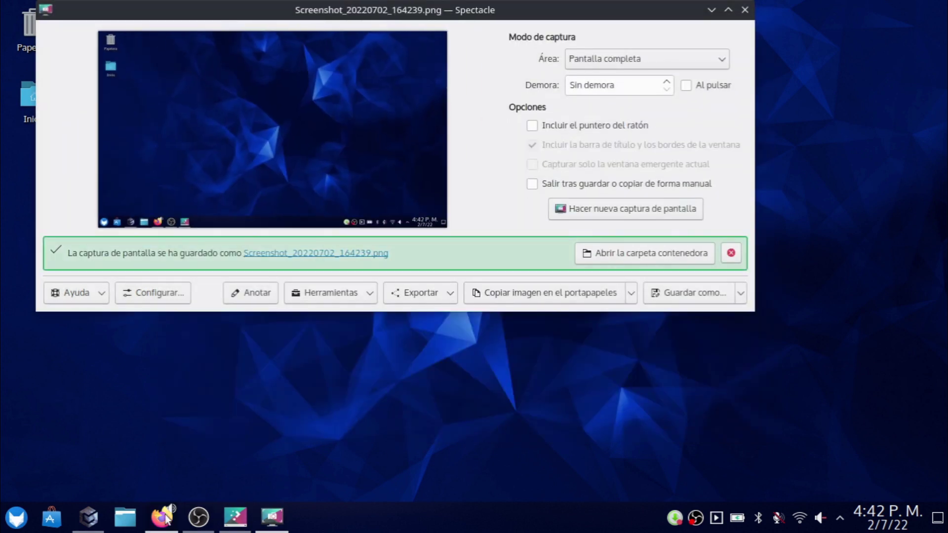
Switch to Firefox, search for xtrafondos in a new tab and open the Xtrafondos website
click(165, 517)
mouse_move(182, 260)
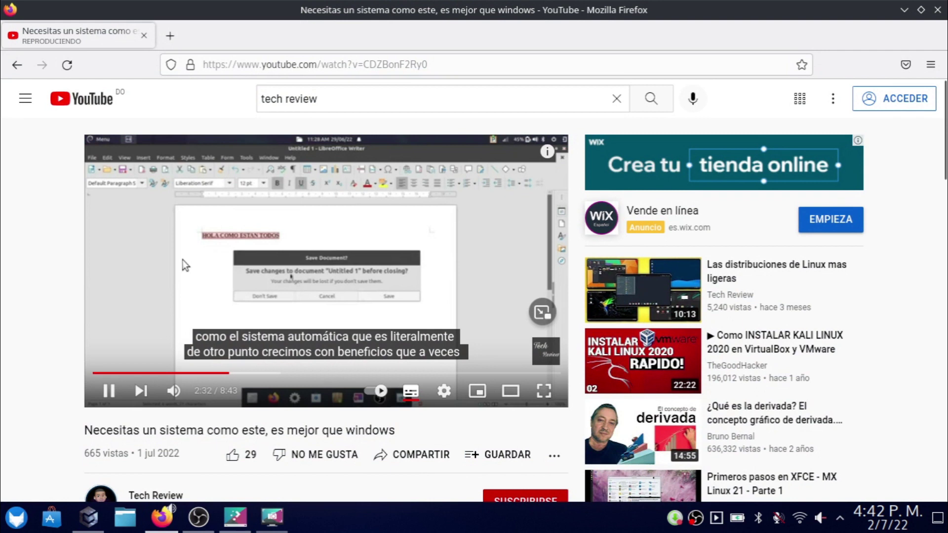
click(170, 36)
text(x)
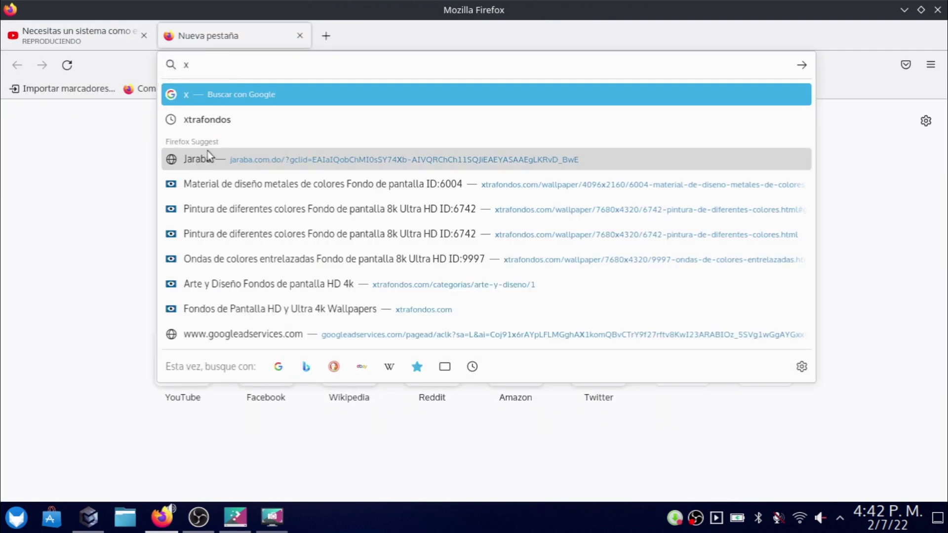
click(206, 124)
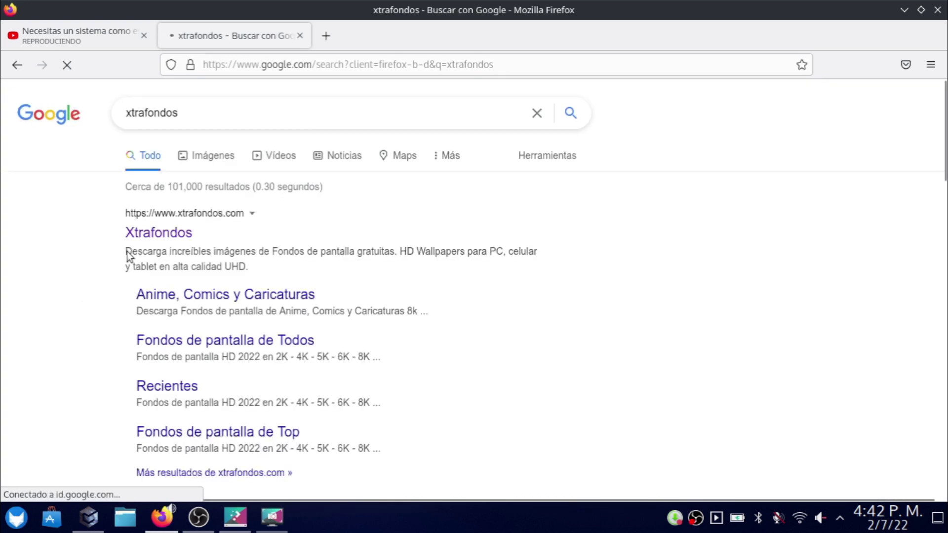
click(173, 231)
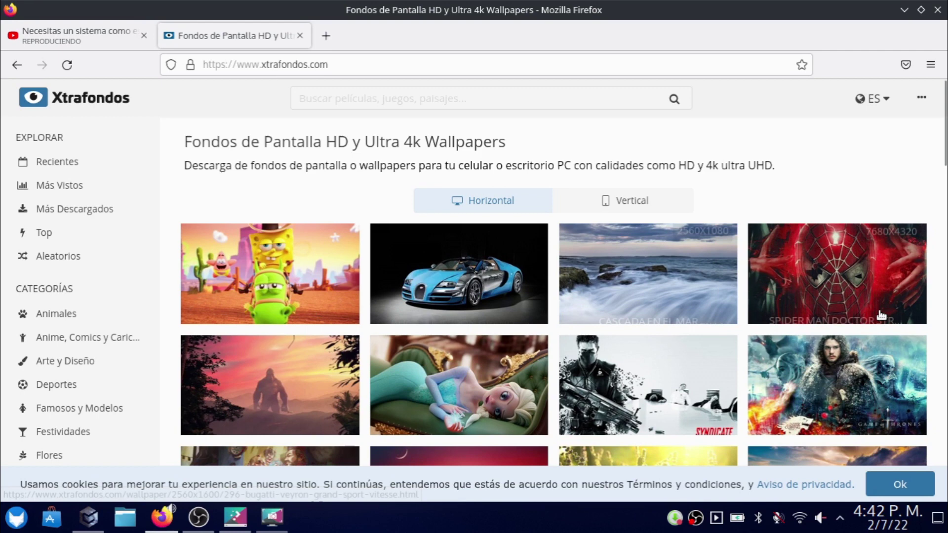
Browse the wallpapers on the Xtrafondos home page, minimize Firefox and close Spectacle
scroll(814, 392, down, 10)
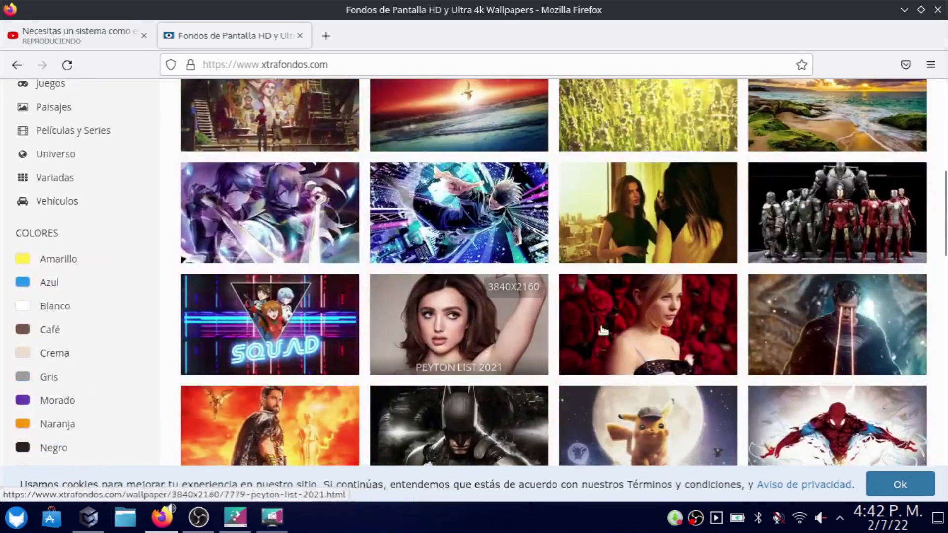
scroll(815, 392, down, 3)
scroll(426, 200, down, 3)
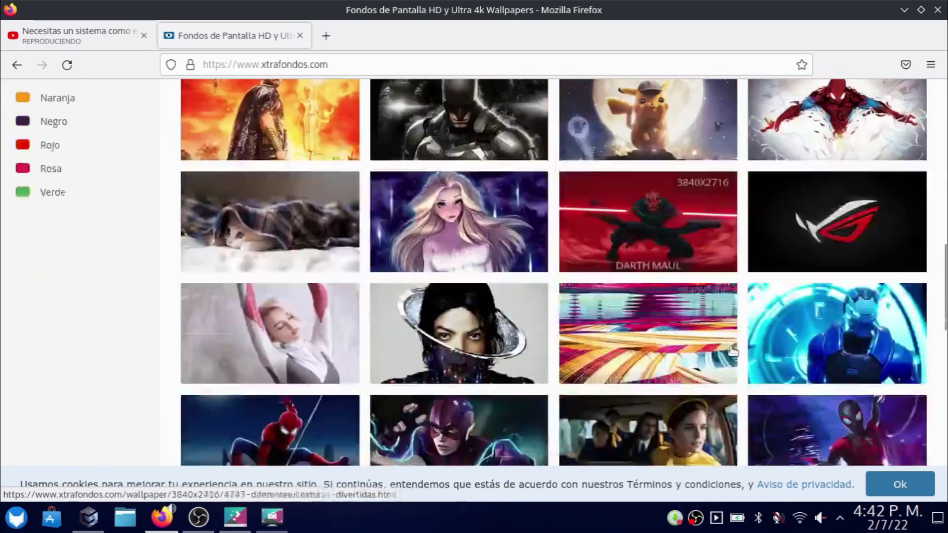
scroll(595, 257, down, 6)
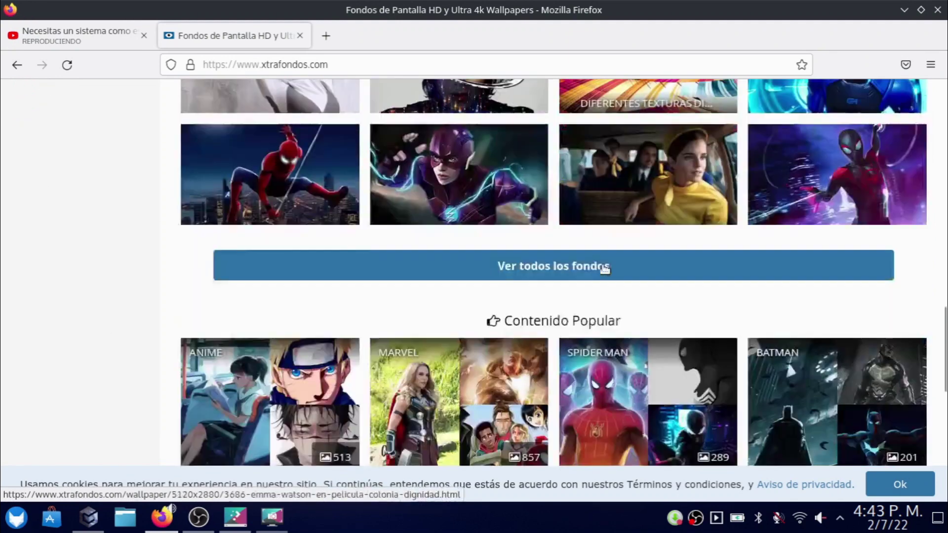
scroll(595, 257, up, 20)
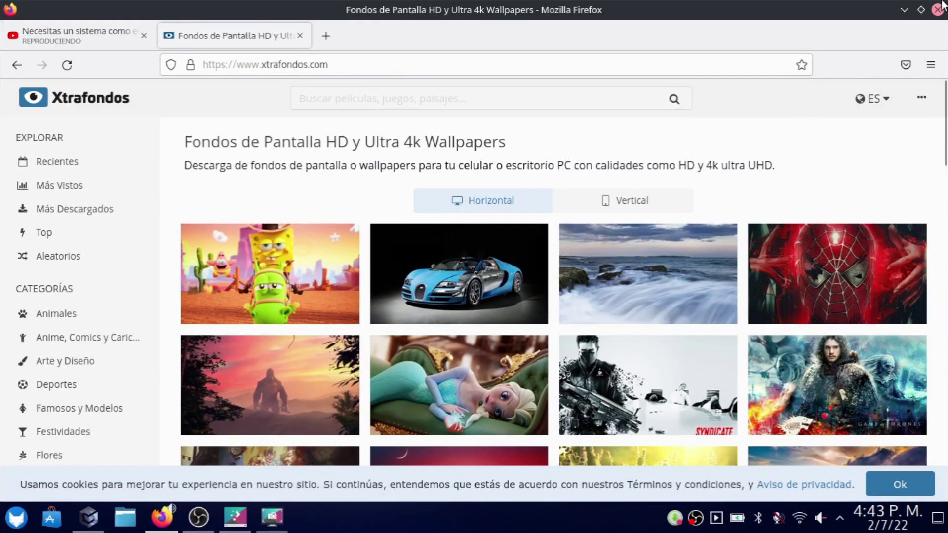
click(902, 10)
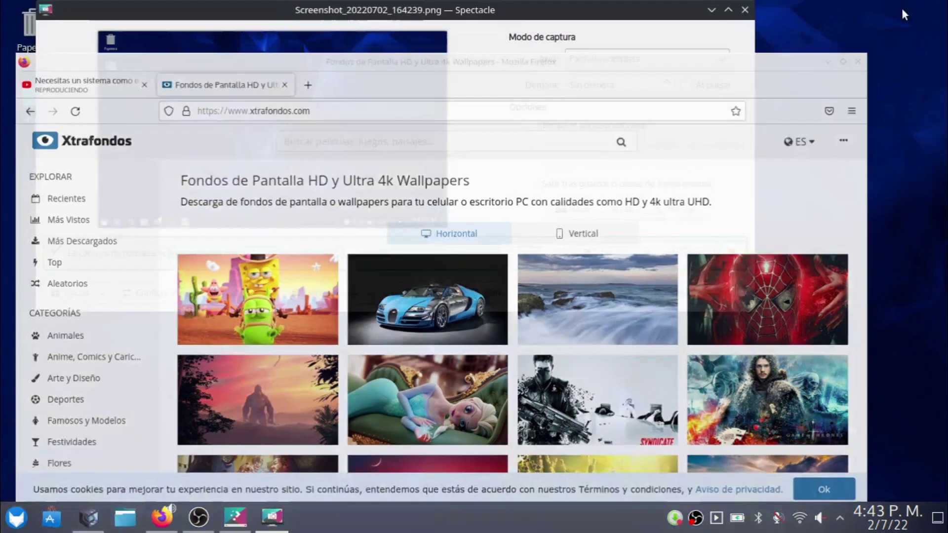
click(745, 11)
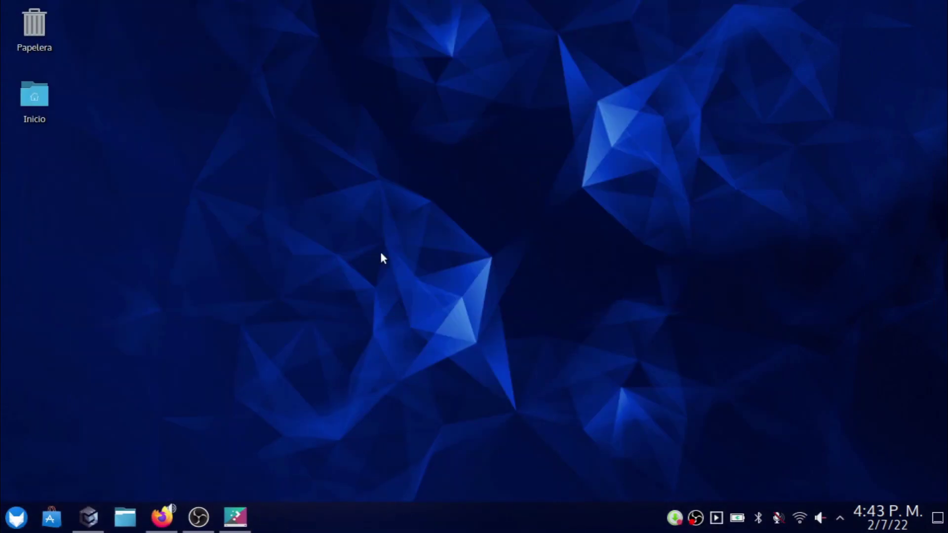
Restore the desktop wallpaper preferences, check the recording in OBS and minimize OBS again
click(227, 524)
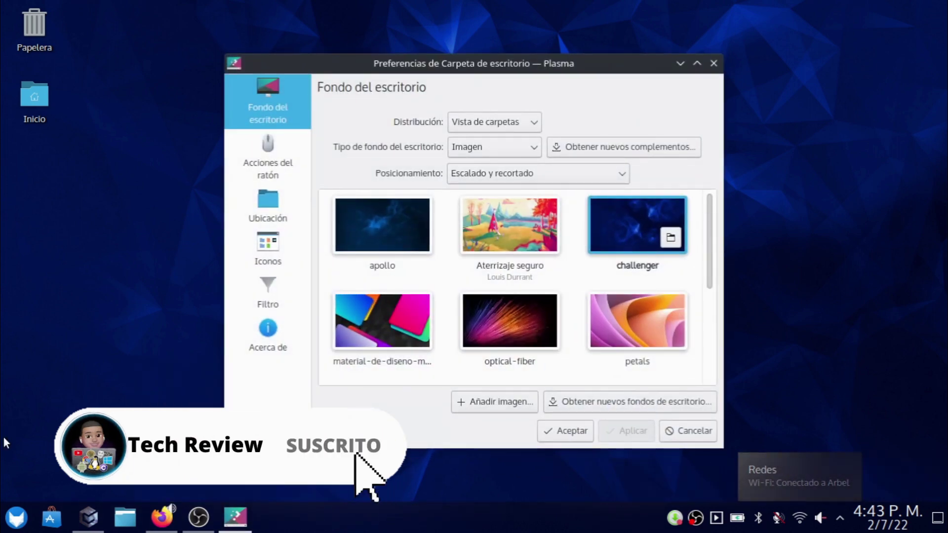
click(206, 508)
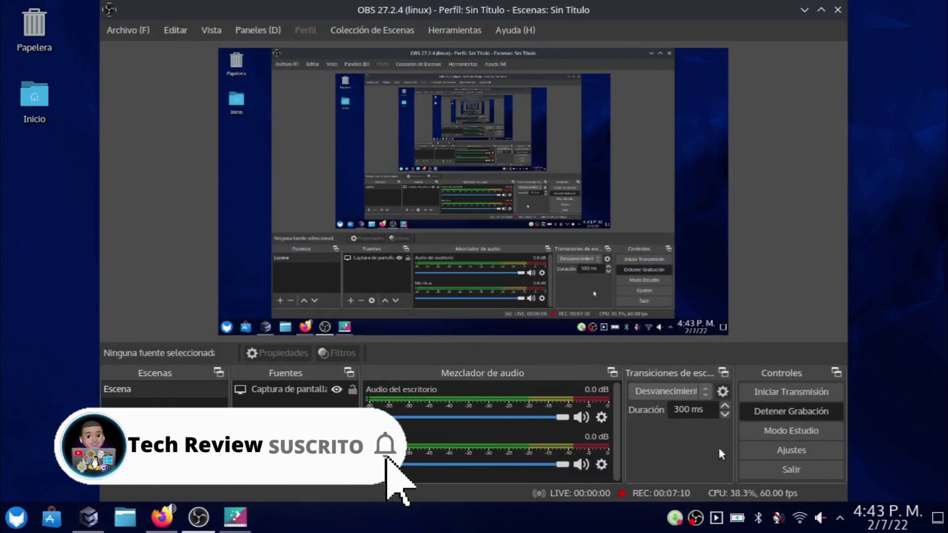
click(806, 10)
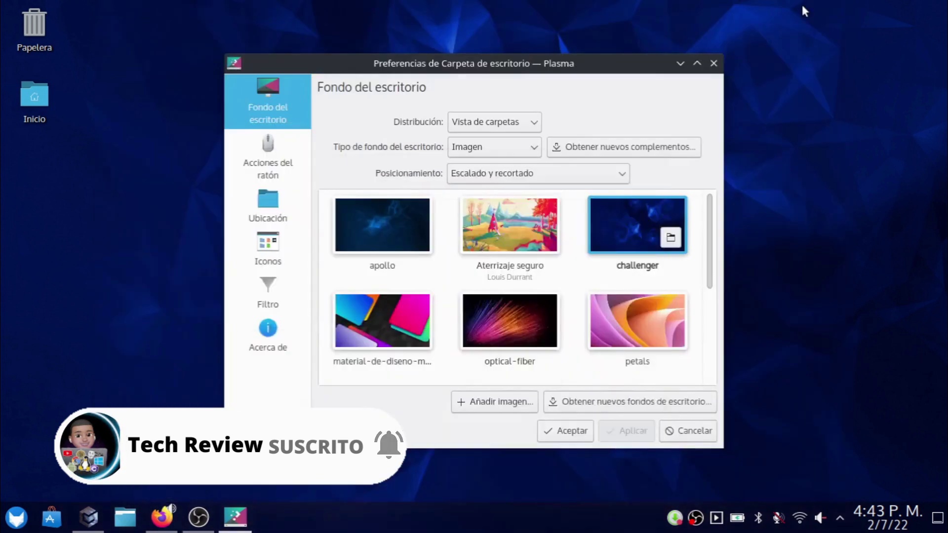
Open the Dolphin file manager from the Sistema applications and close the desktop wallpaper preferences
click(9, 516)
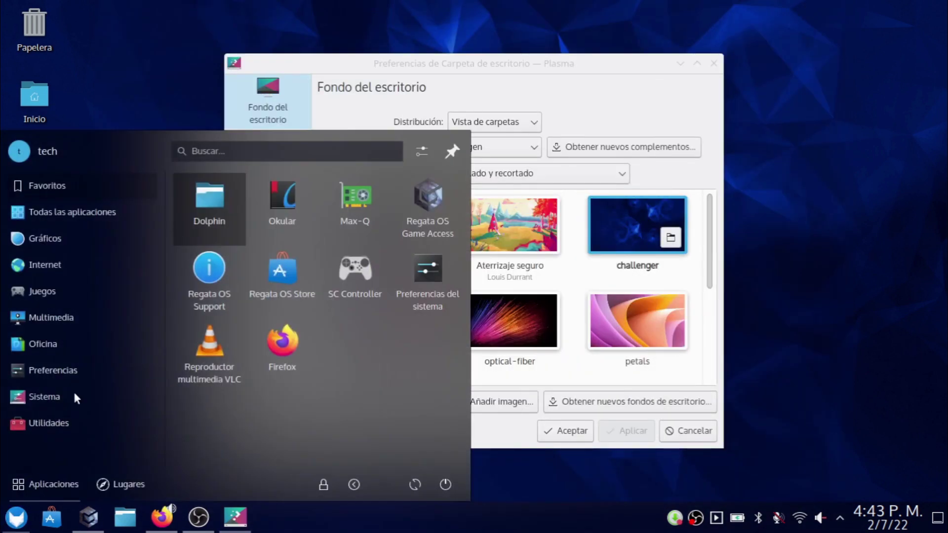
mouse_move(18, 404)
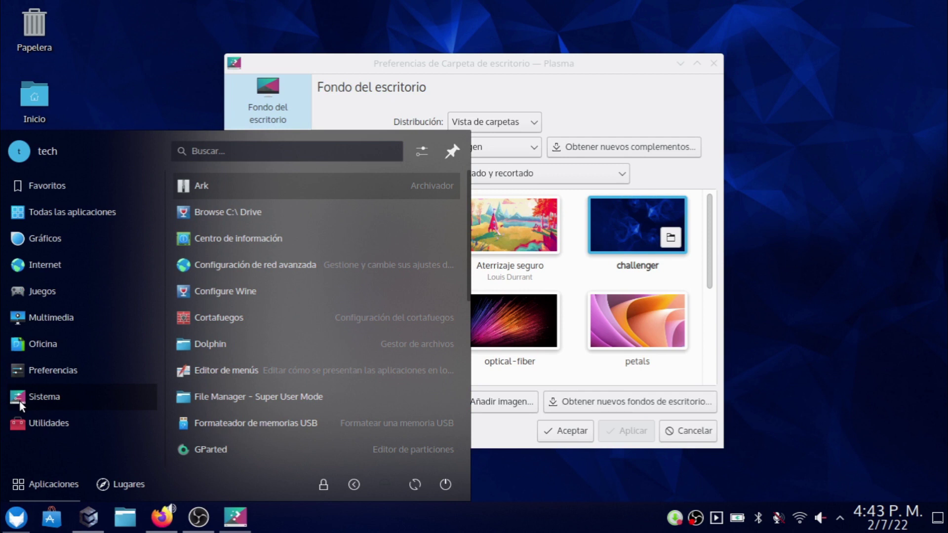
click(212, 346)
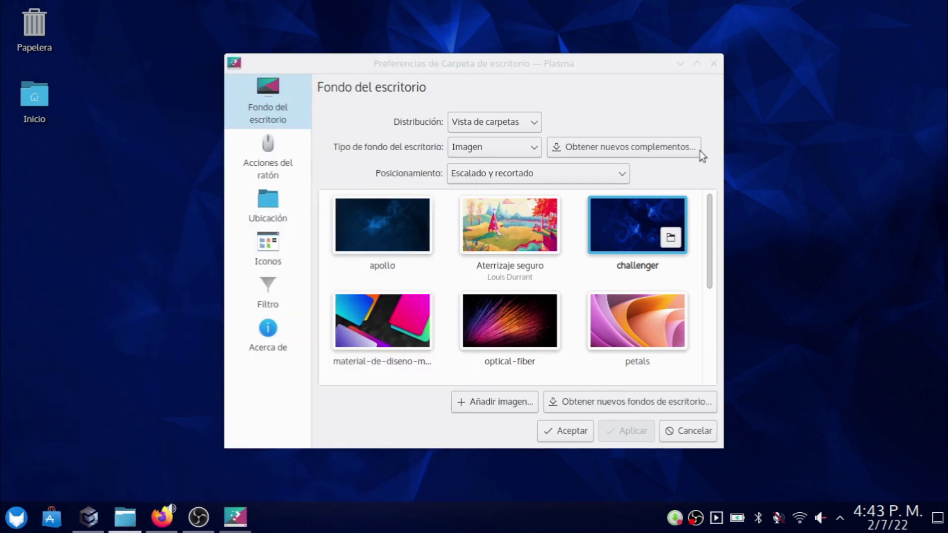
click(713, 63)
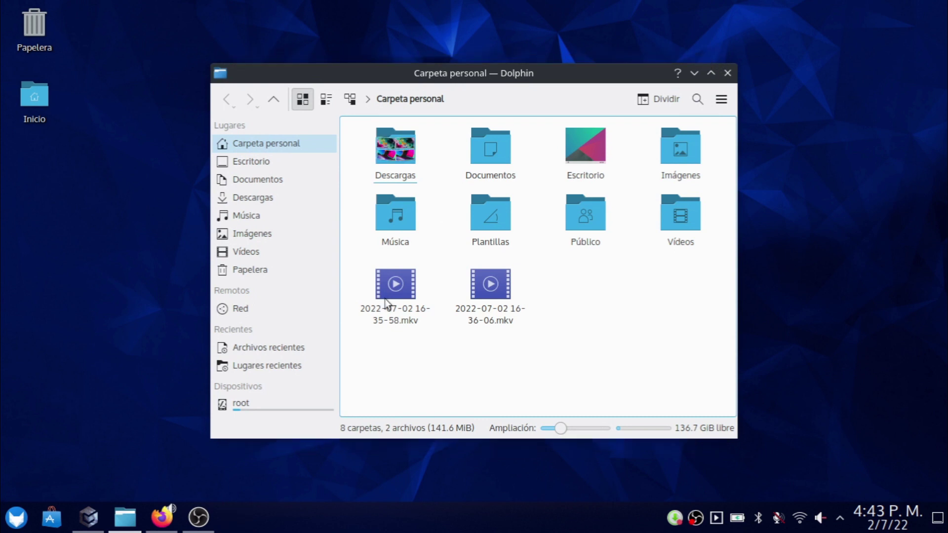
Look through the Imágenes, Descargas, Escritorio and Archivos recientes locations in Dolphin, and minimize the file manager
click(241, 252)
click(244, 239)
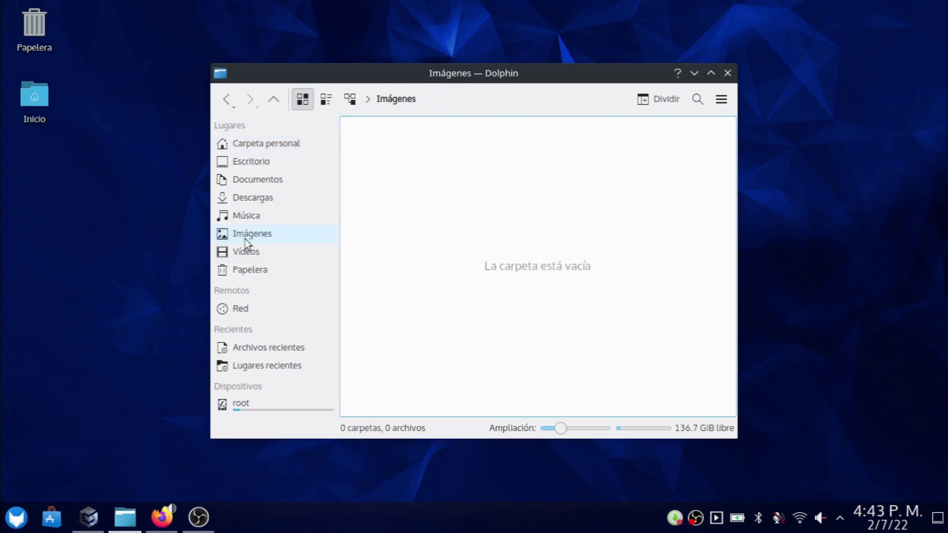
click(249, 218)
click(258, 197)
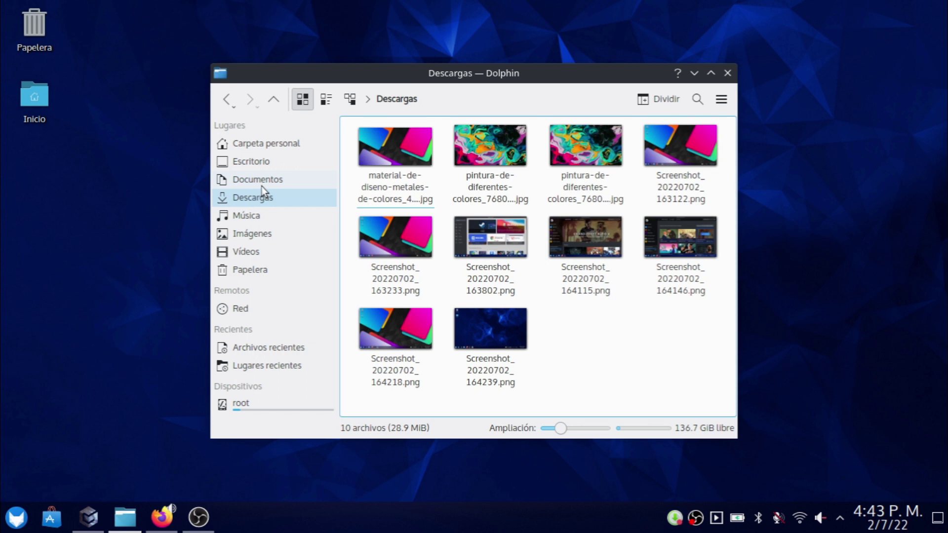
click(262, 183)
click(265, 161)
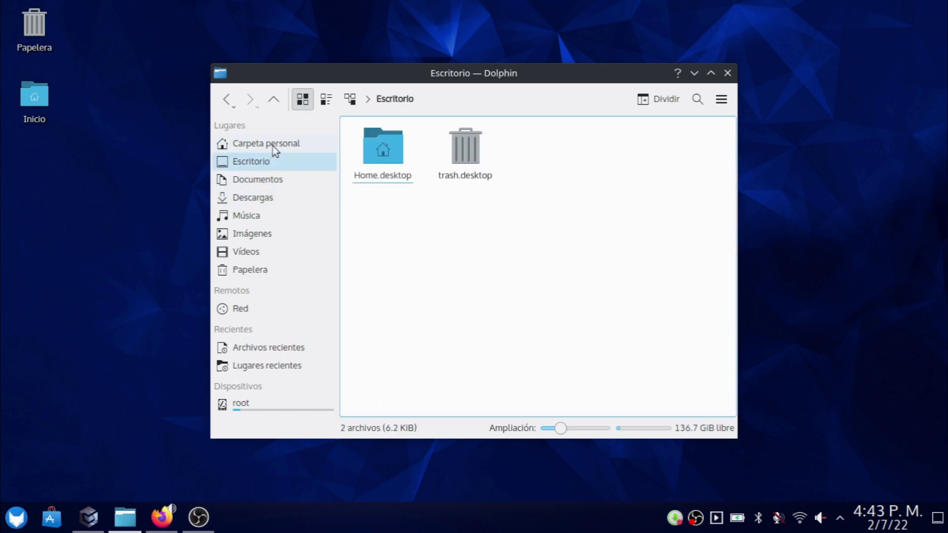
click(273, 146)
click(241, 348)
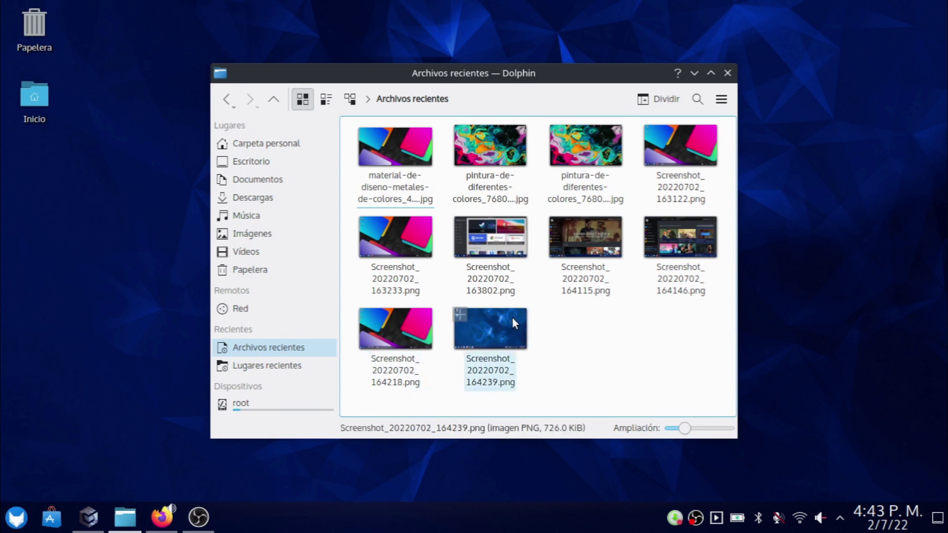
click(693, 74)
Reopen the desktop wallpaper preferences and apply the blue wallpaper with large curved folds
right_click(691, 75)
click(713, 77)
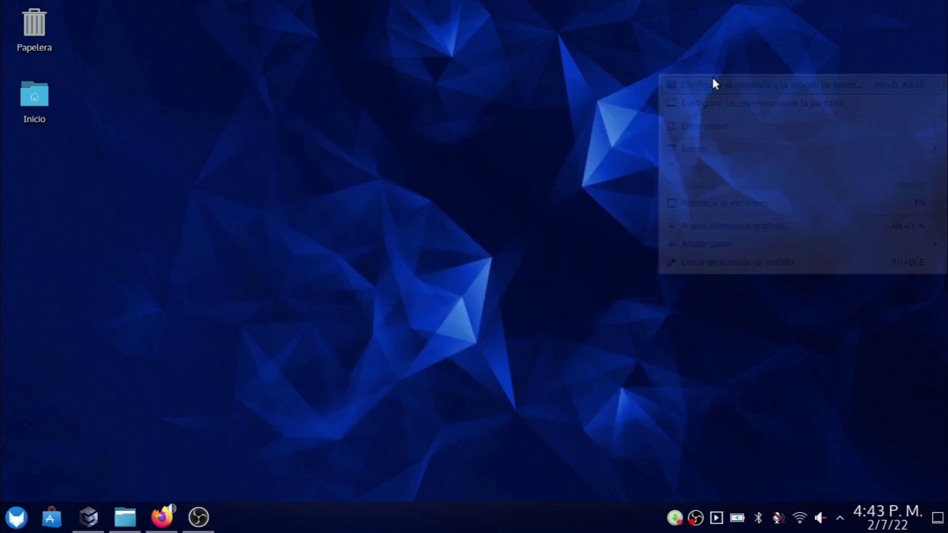
scroll(570, 291, down, 3)
click(634, 267)
click(624, 431)
click(572, 426)
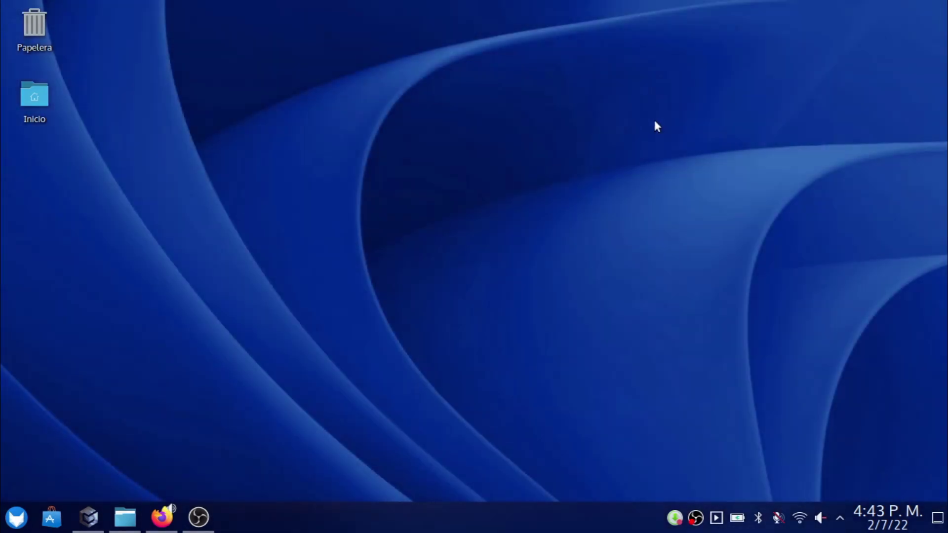
Capture the full desktop with the curved blue wallpaper, save it as a PNG in Descargas and close Spectacle
key(Print)
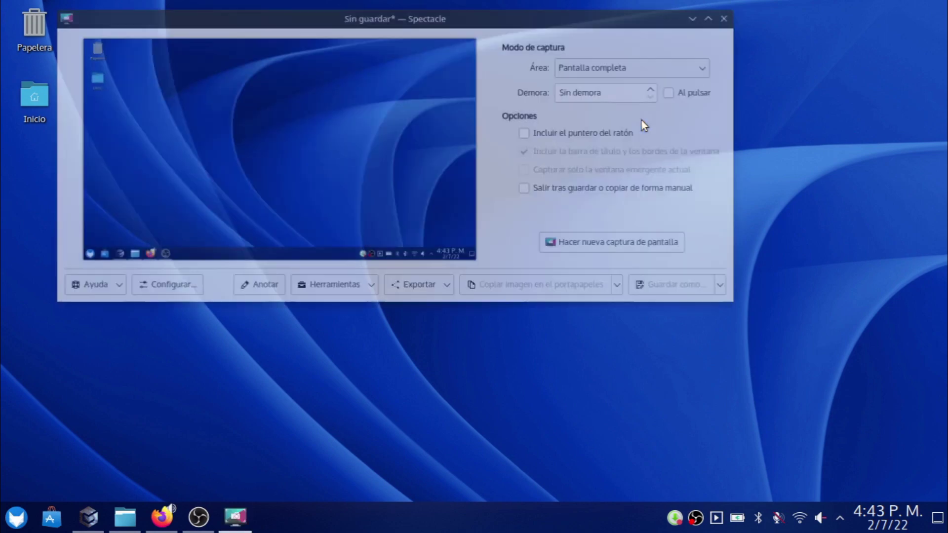
click(681, 296)
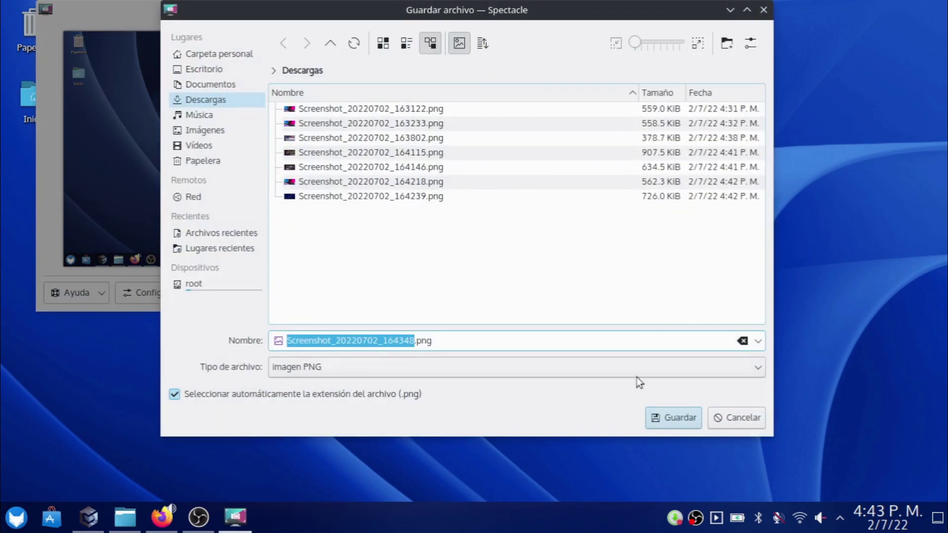
click(659, 419)
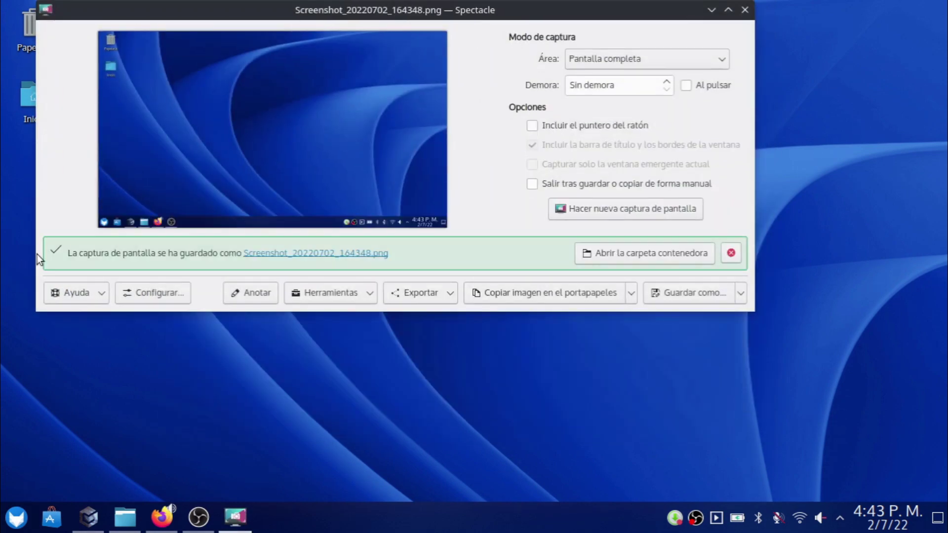
double_click(751, 8)
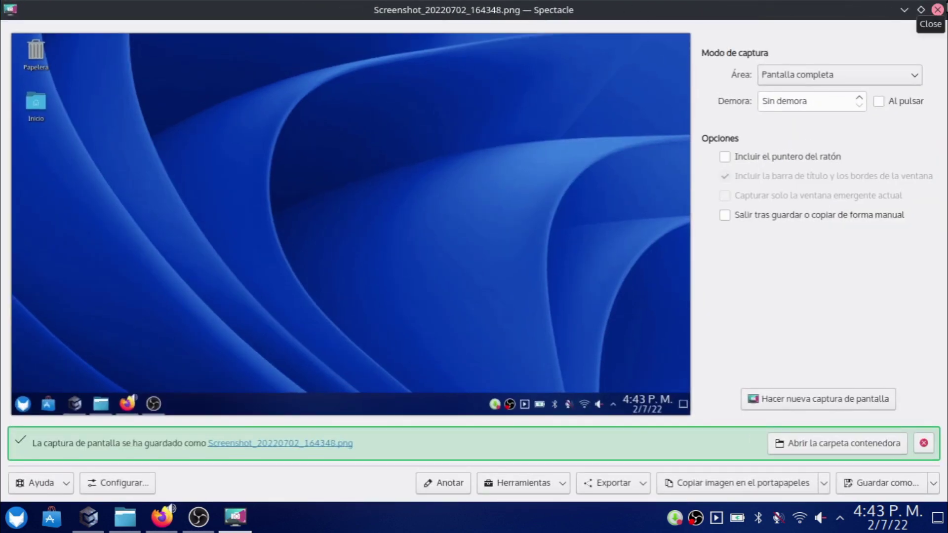
click(937, 9)
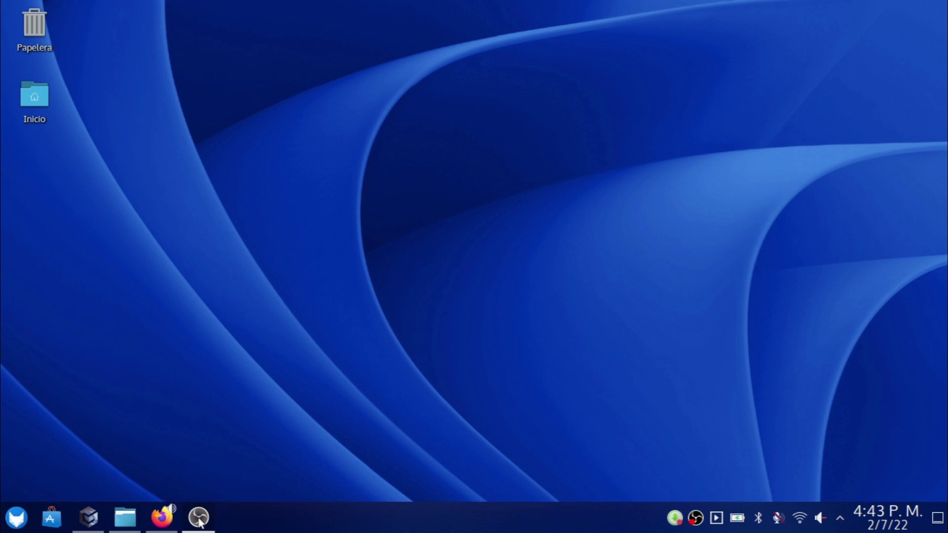
Switch to Firefox and browse the Xtrafondos home page and its Recientes wallpapers
click(159, 516)
scroll(273, 347, down, 10)
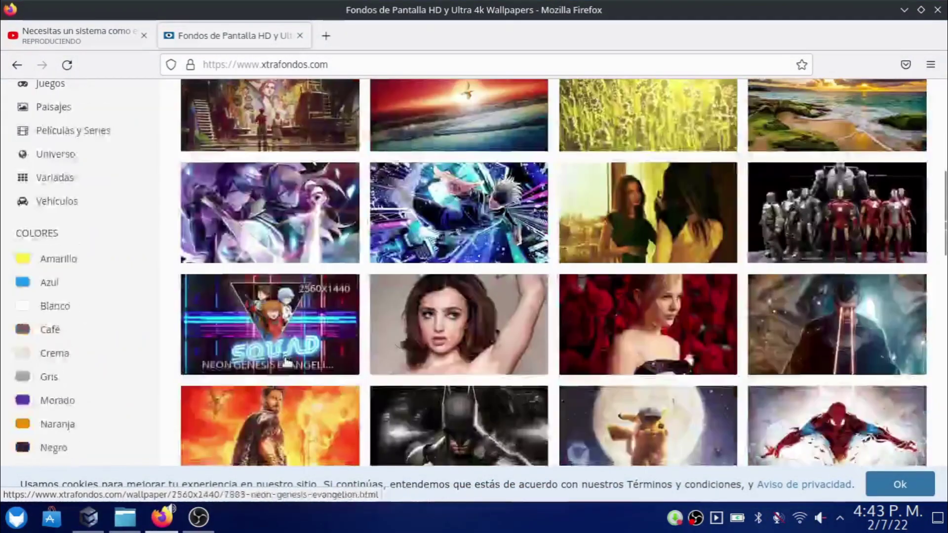
scroll(272, 347, up, 10)
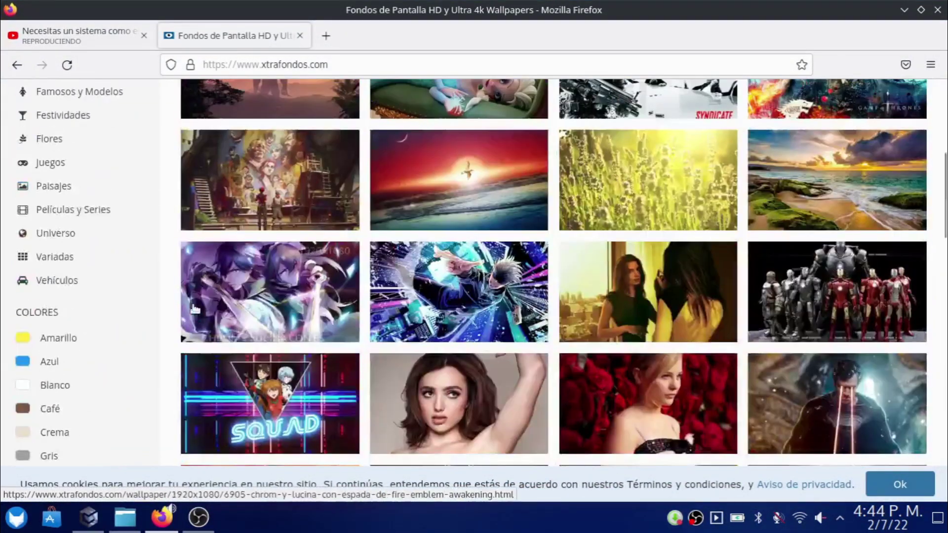
click(87, 162)
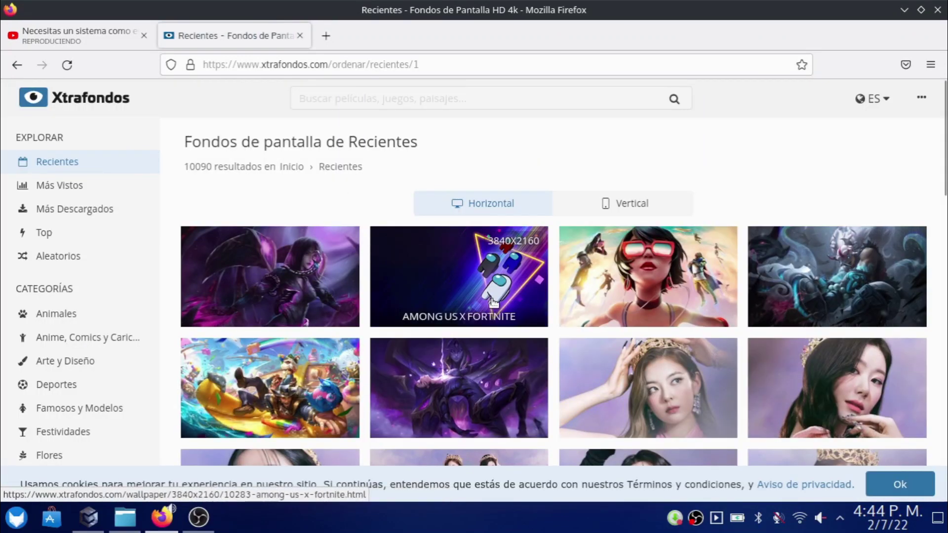
scroll(491, 304, down, 10)
scroll(490, 304, down, 8)
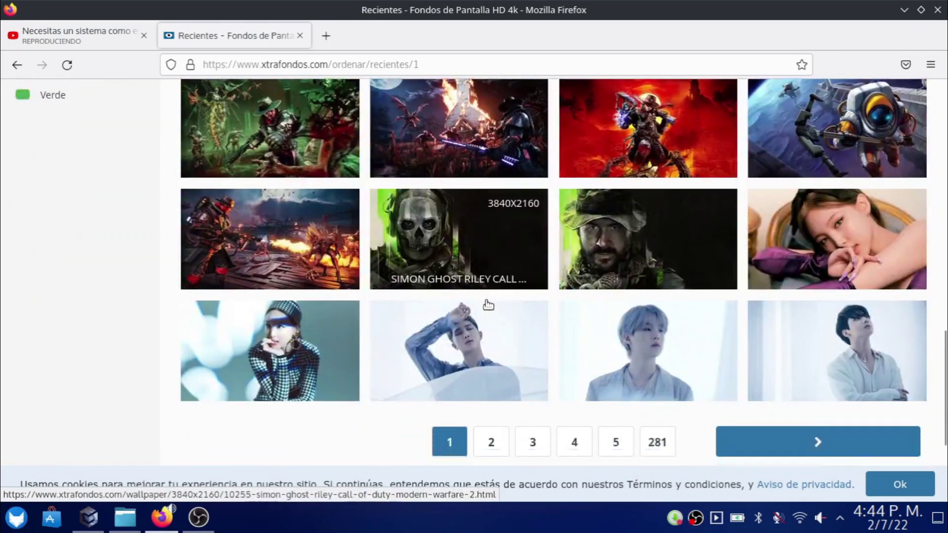
scroll(496, 296, up, 5)
scroll(500, 293, up, 15)
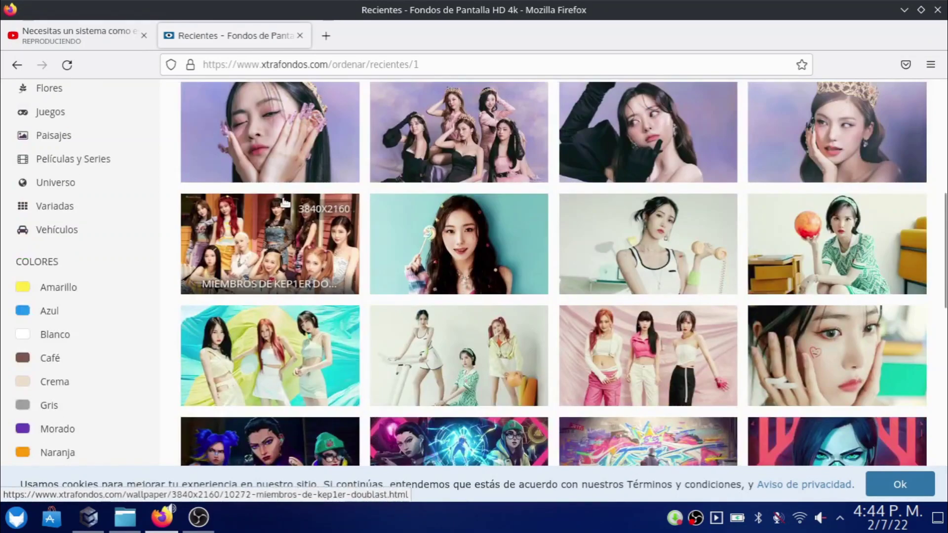